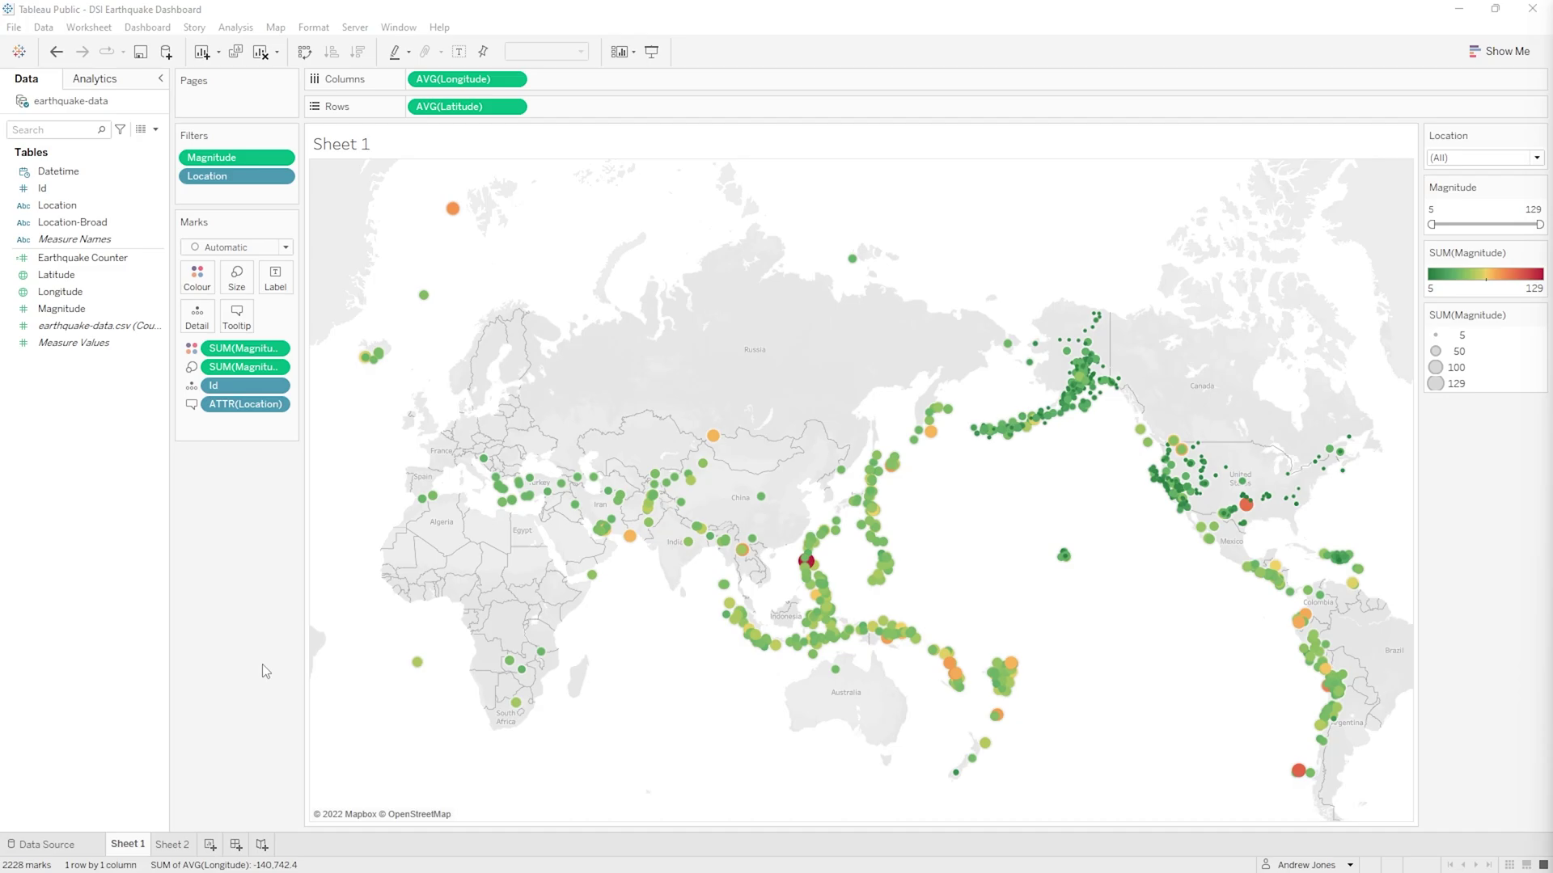
# - Switch to Sheet 2, the bar chart of earthquake counts by Location
pyautogui.click(179, 849)
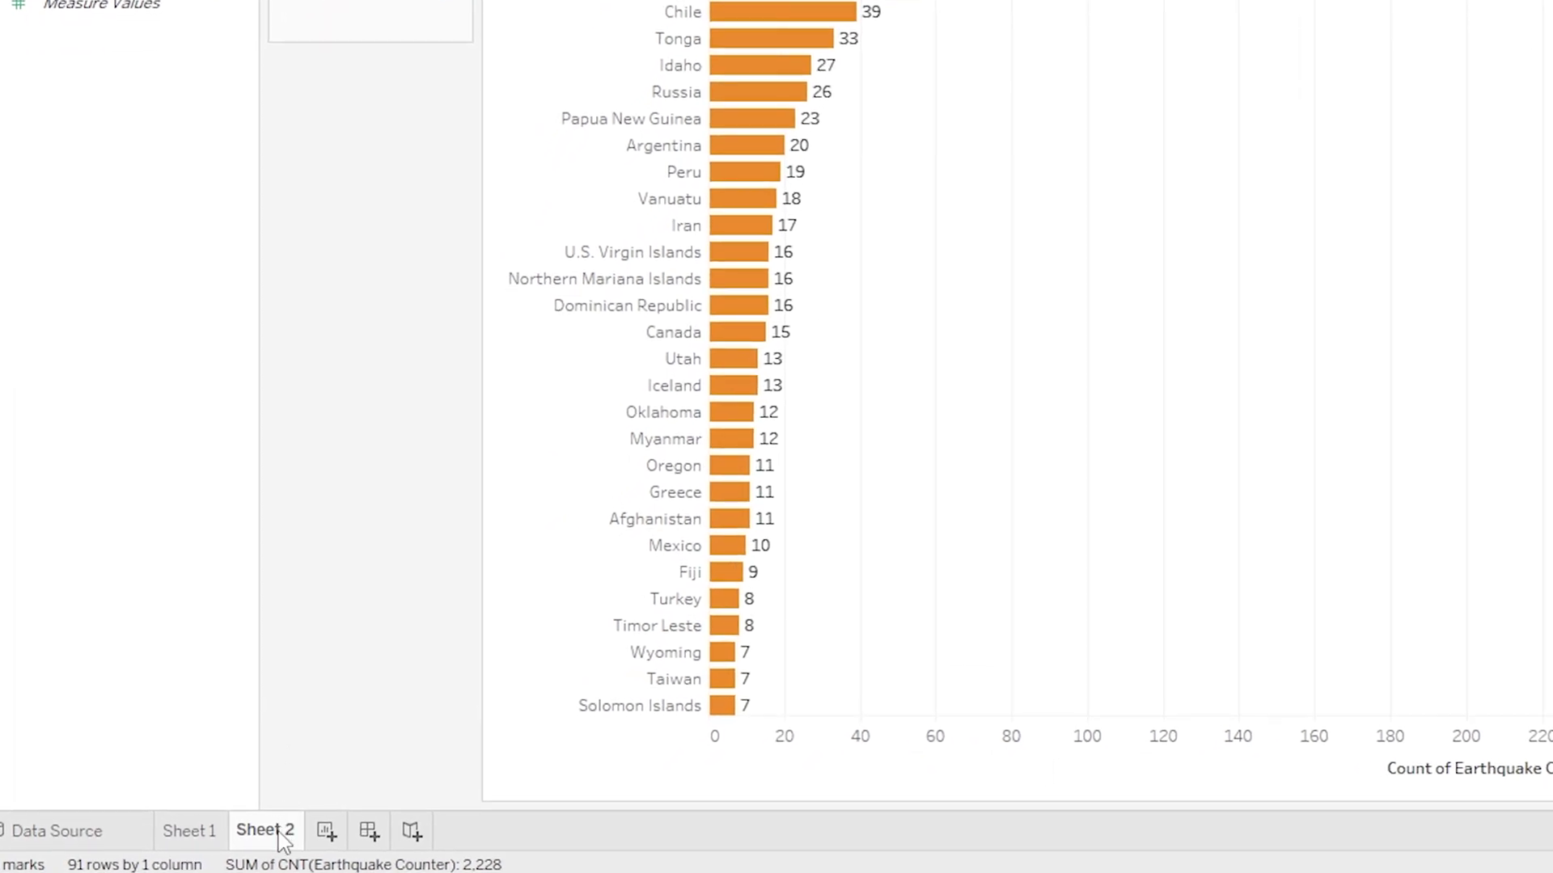
pyautogui.rightClick(282, 839)
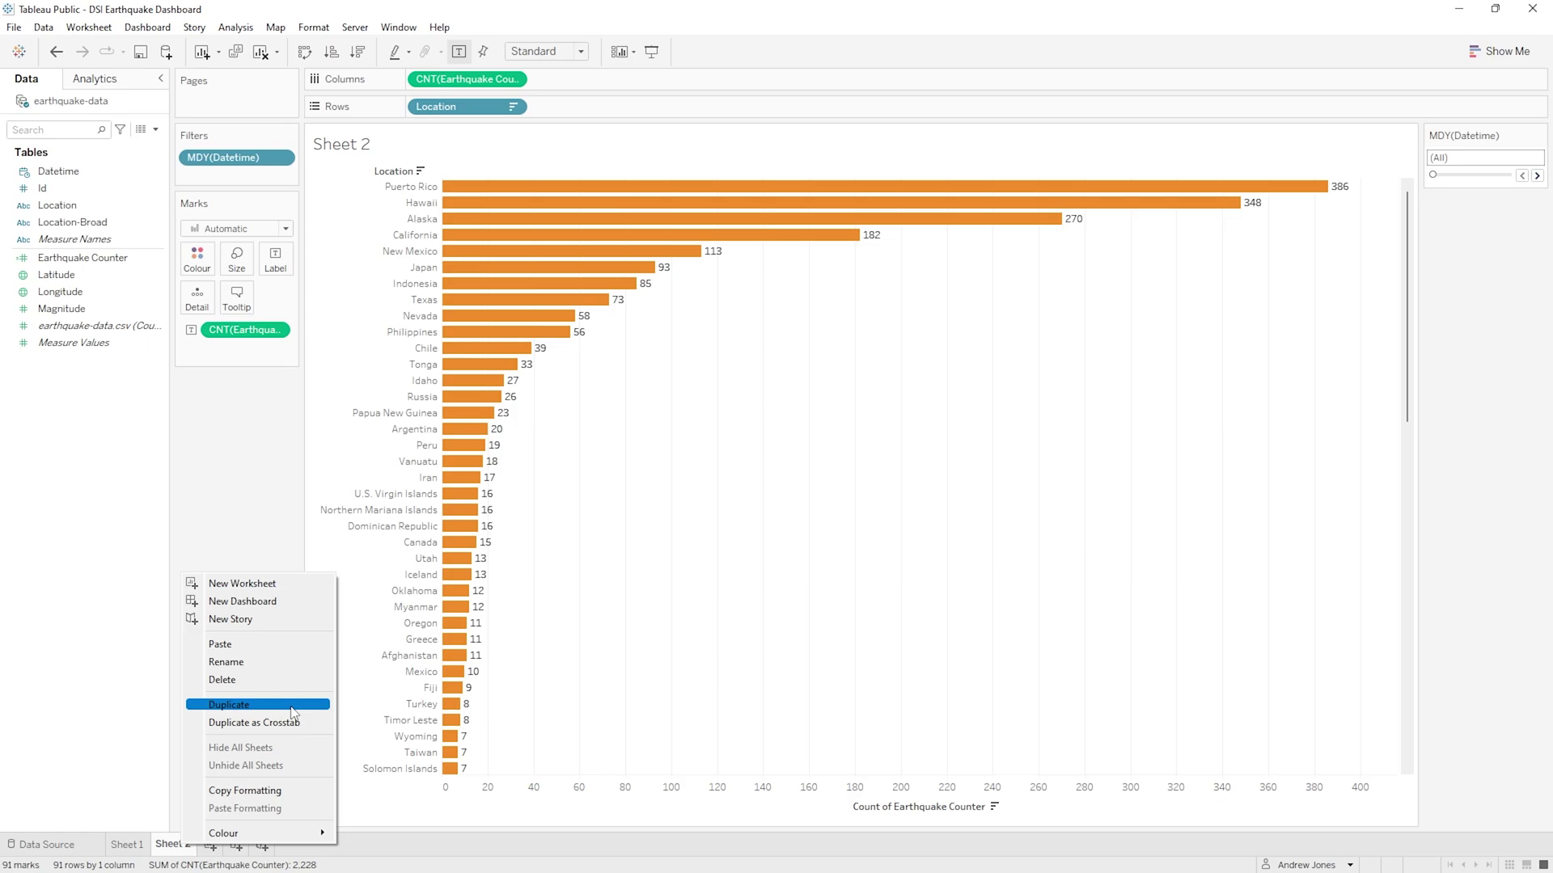
pyautogui.click(250, 523)
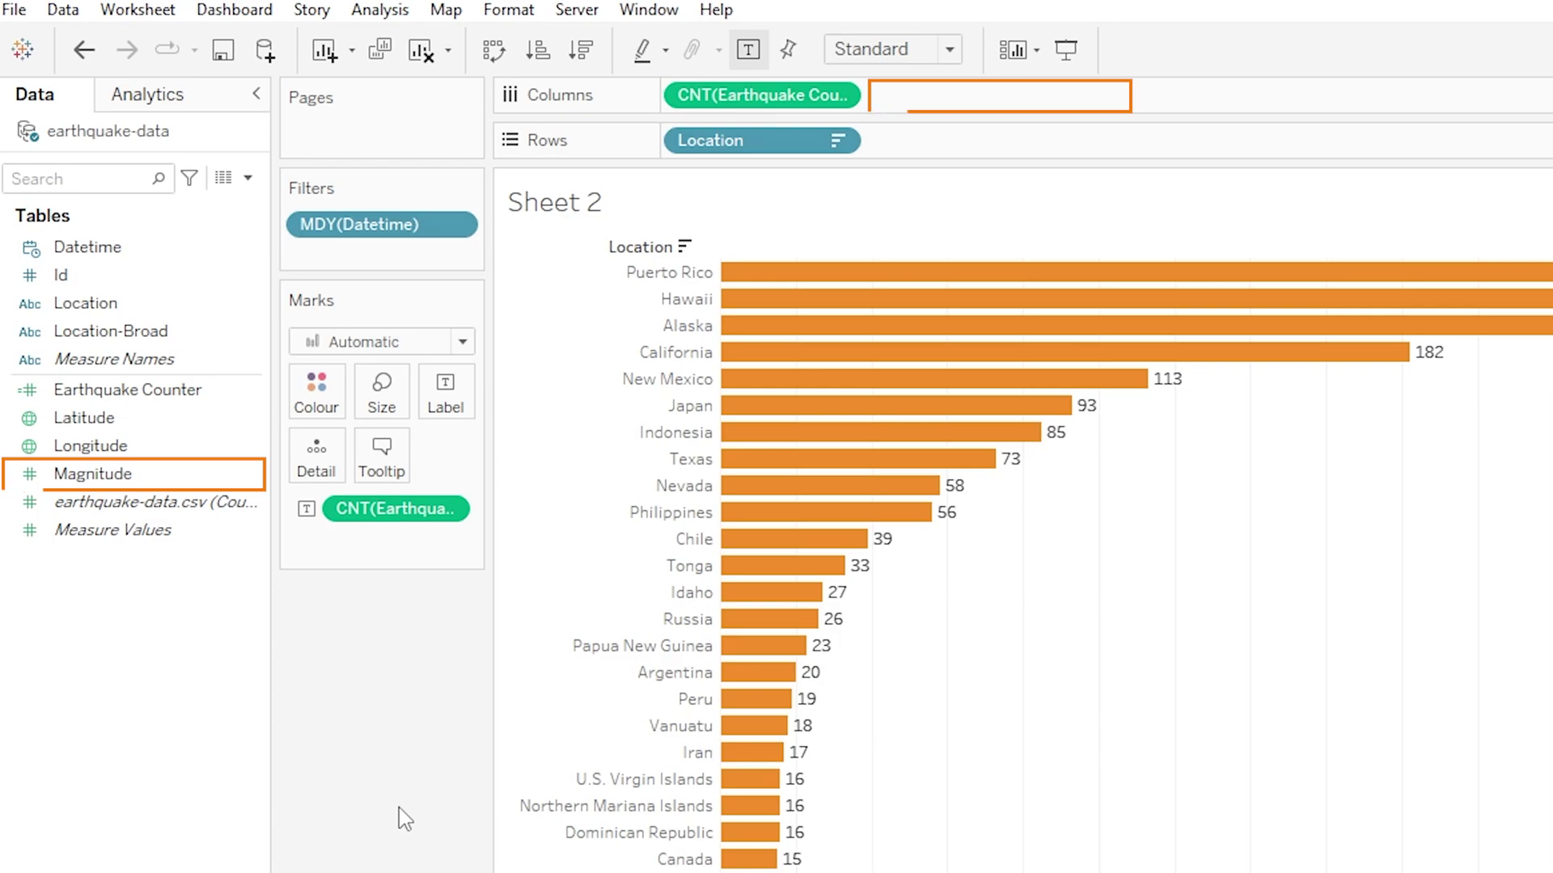
# - Add Magnitude to the Columns shelf beside CNT(Earthquake Counter) as a second bar set
pyautogui.click(122, 482)
pyautogui.moveTo(121, 489); pyautogui.dragTo(896, 102)
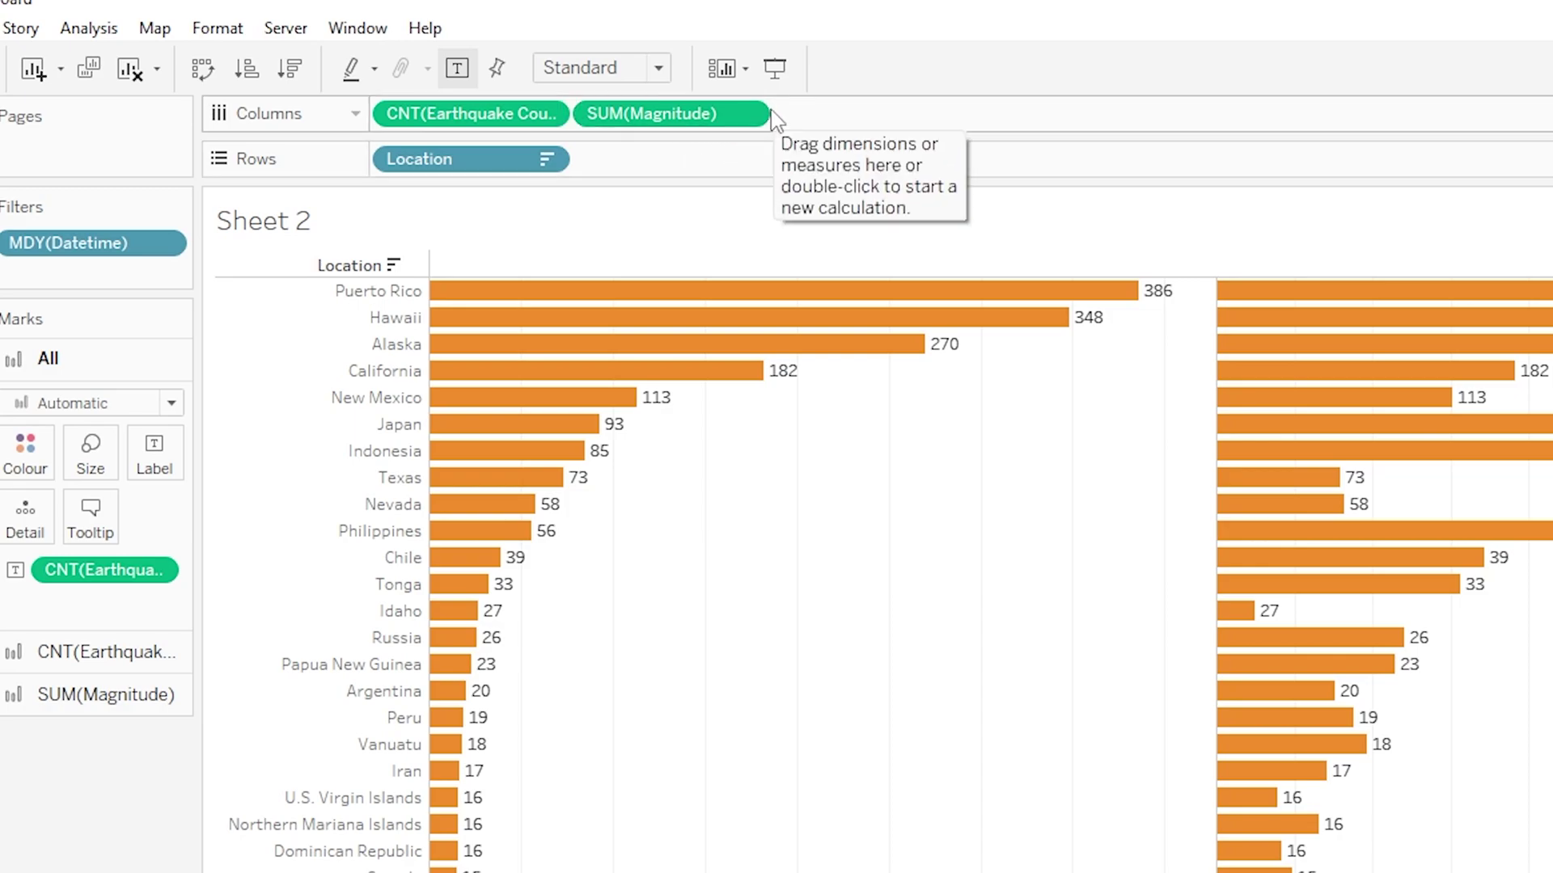
# - Change the SUM(Magnitude) pill's measure to Average
pyautogui.click(747, 114)
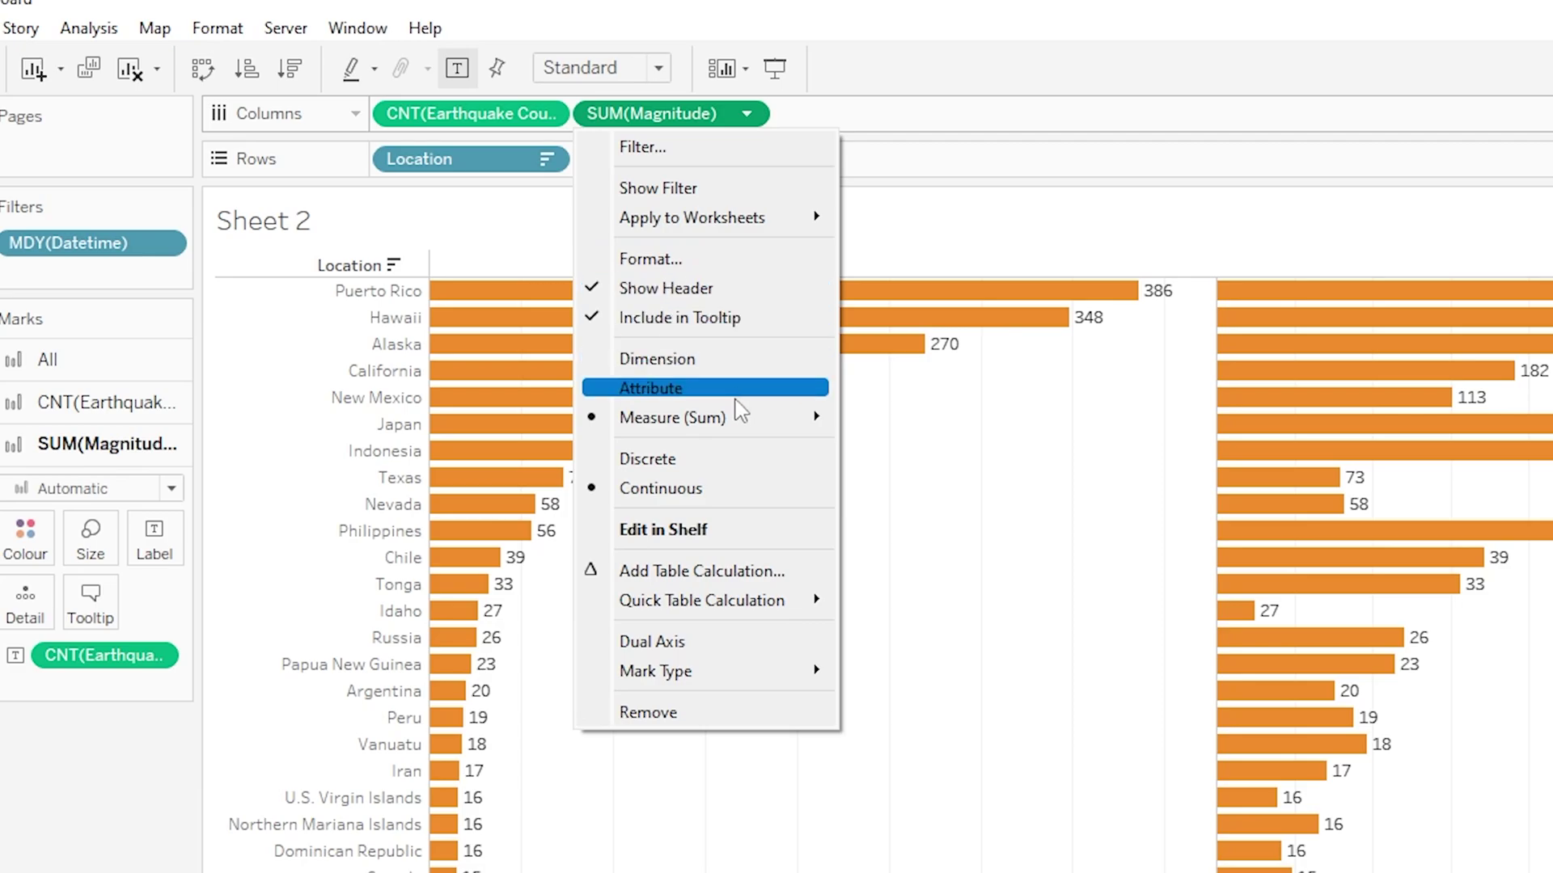
pyautogui.moveTo(738, 420)
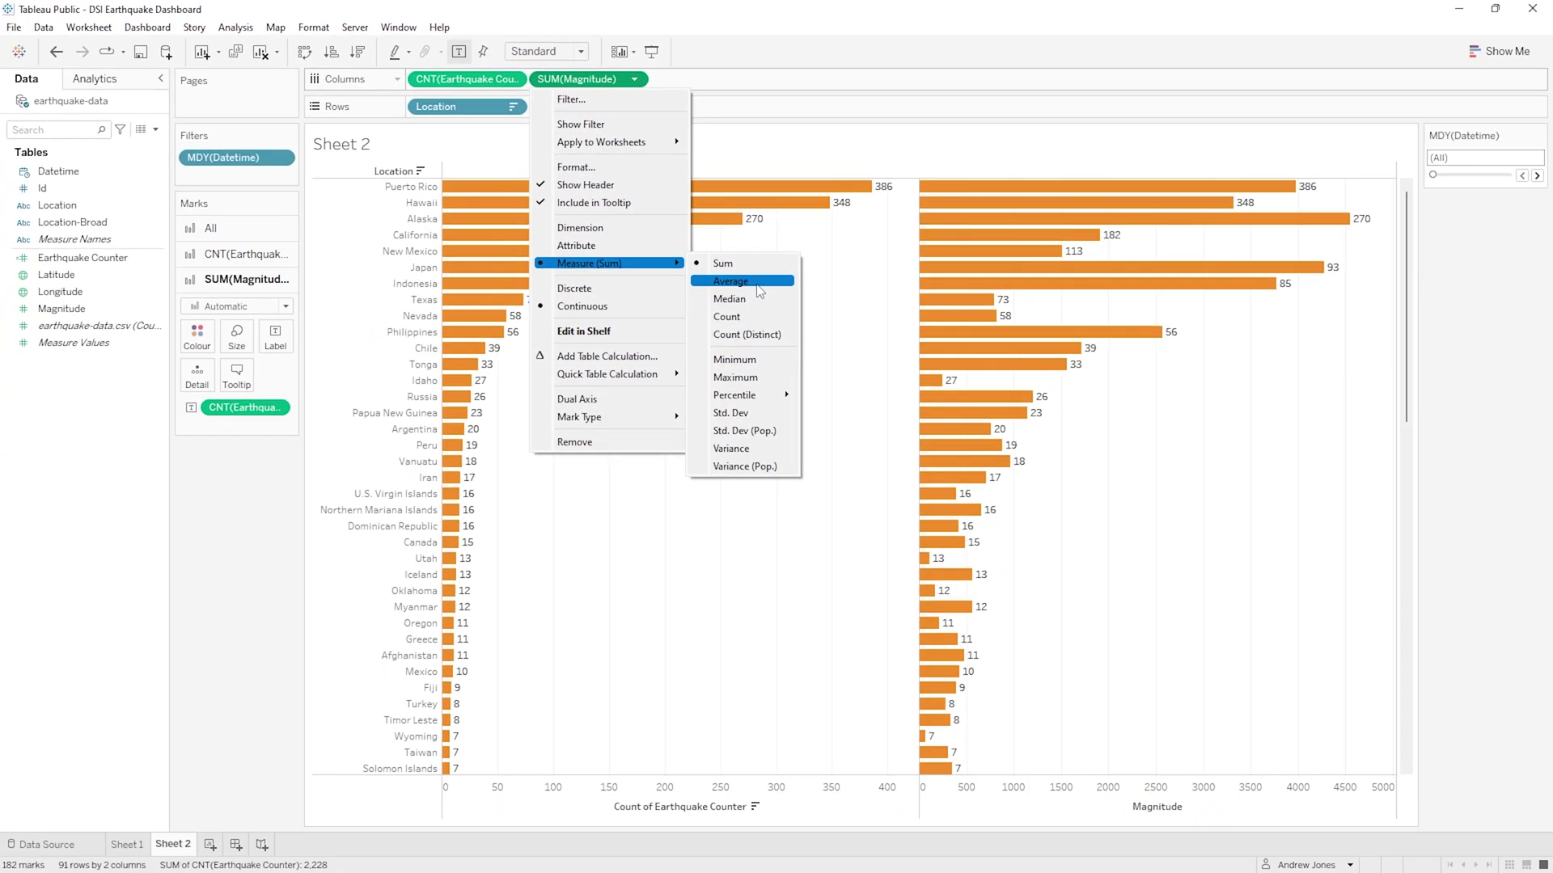
pyautogui.click(758, 285)
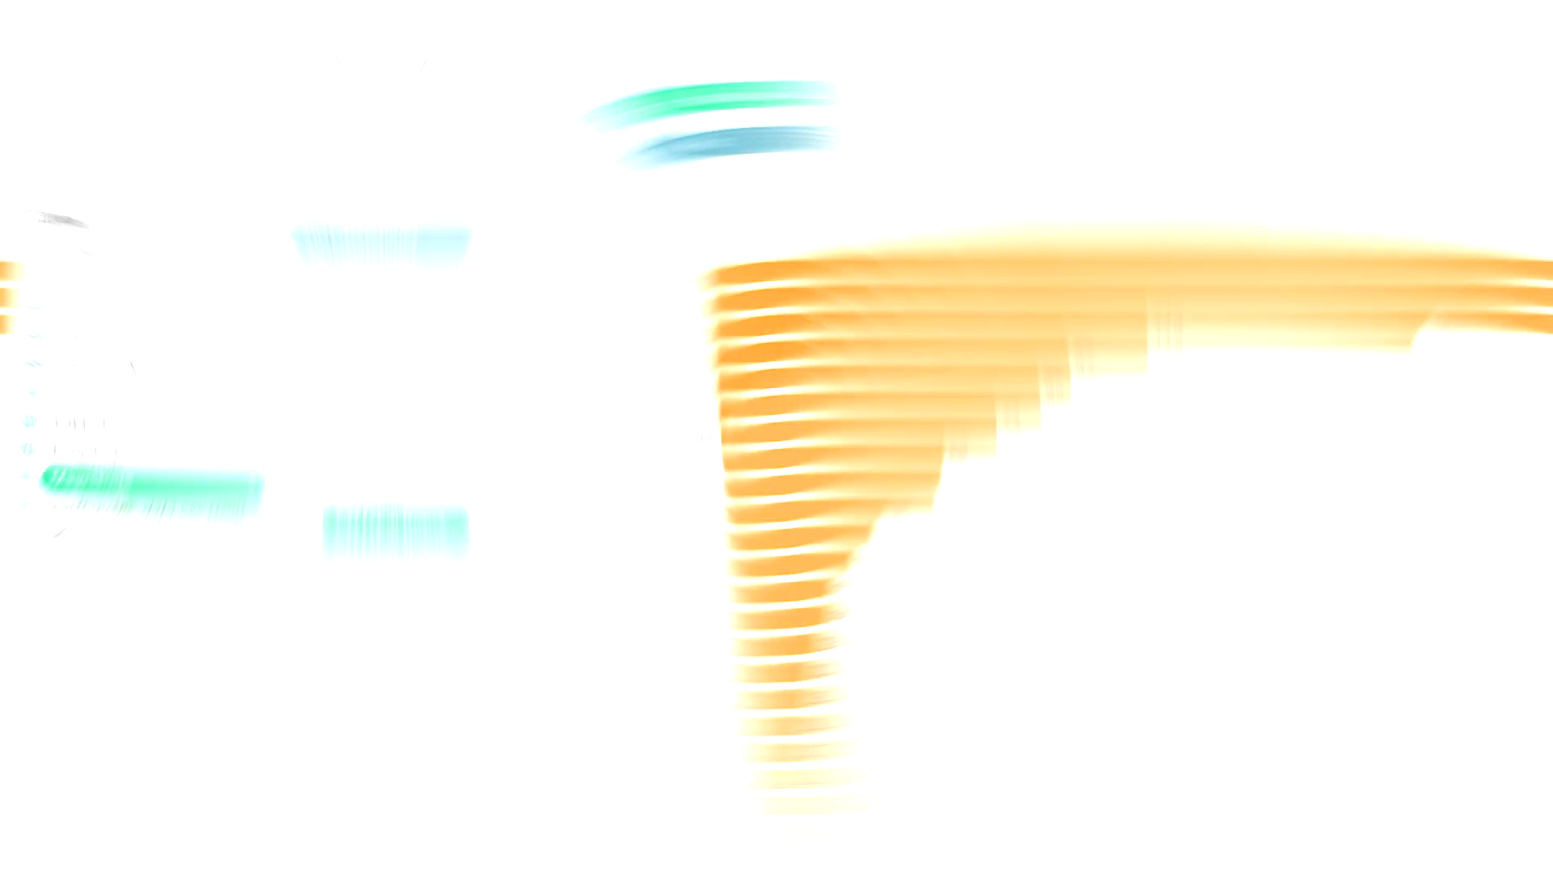
pyautogui.moveTo(93, 474)
pyautogui.mouseDown()
pyautogui.moveTo(962, 217)
pyautogui.moveTo(978, 113)
pyautogui.moveTo(936, 103)
pyautogui.moveTo(949, 105)
pyautogui.mouseUp()
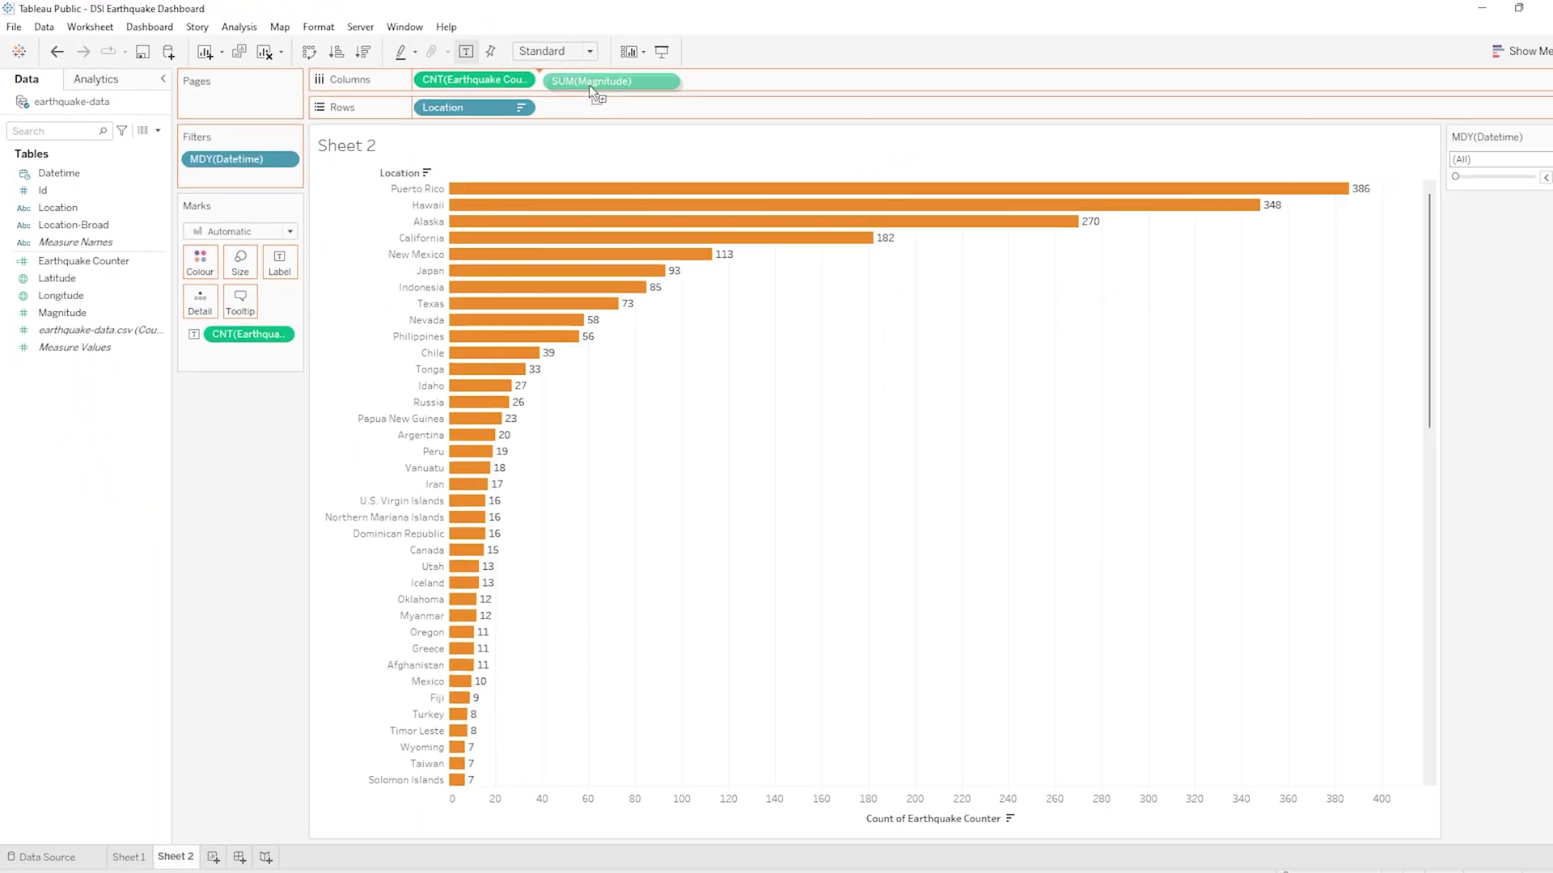
pyautogui.moveTo(589, 85); pyautogui.dragTo(580, 84)
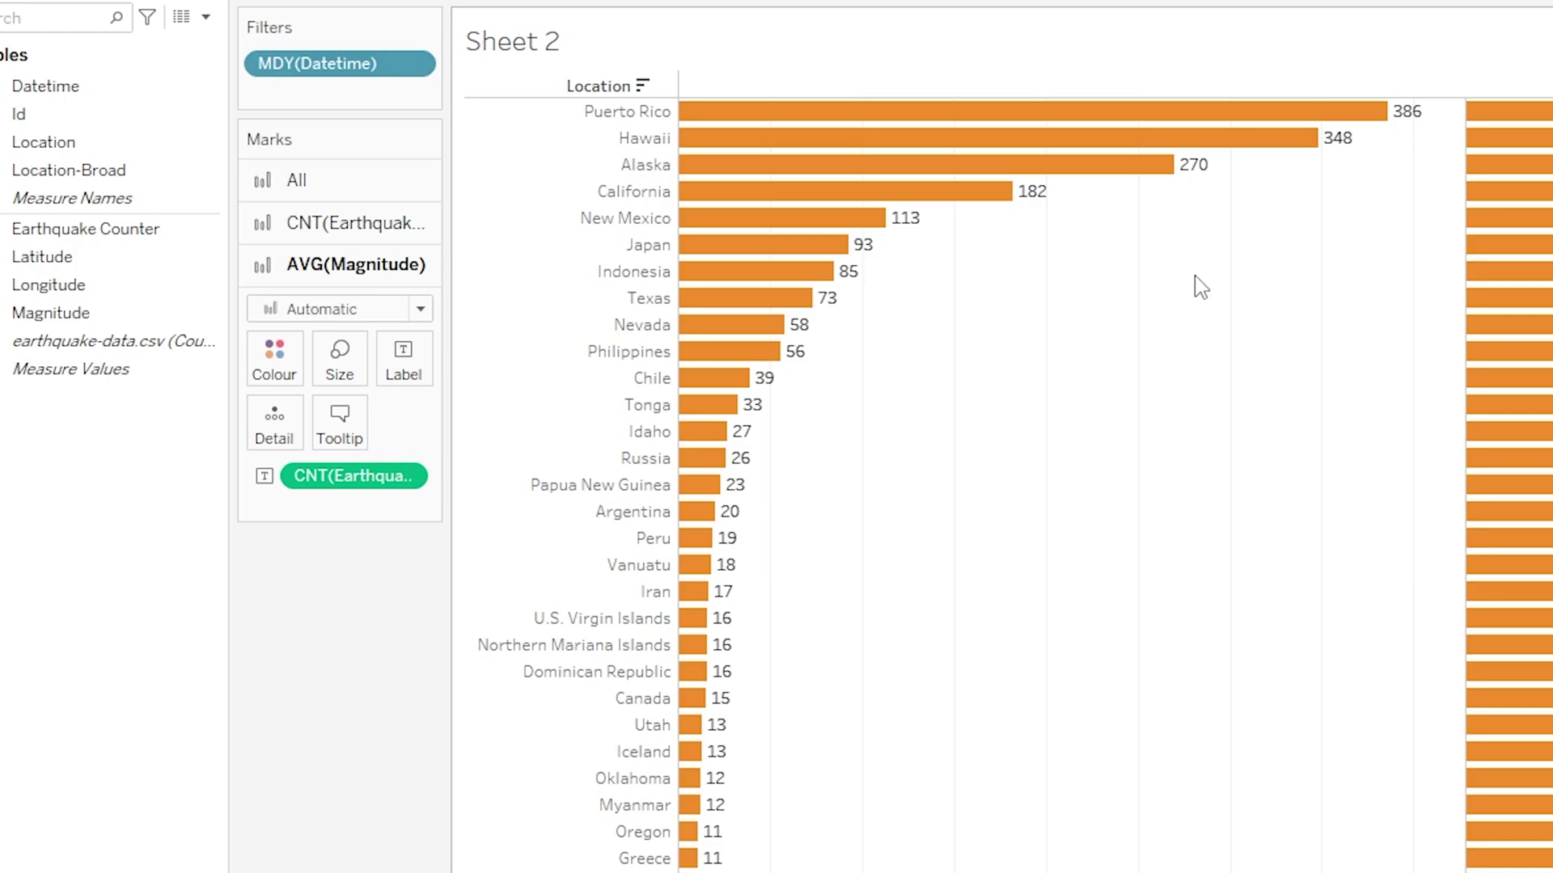
pyautogui.click(399, 184)
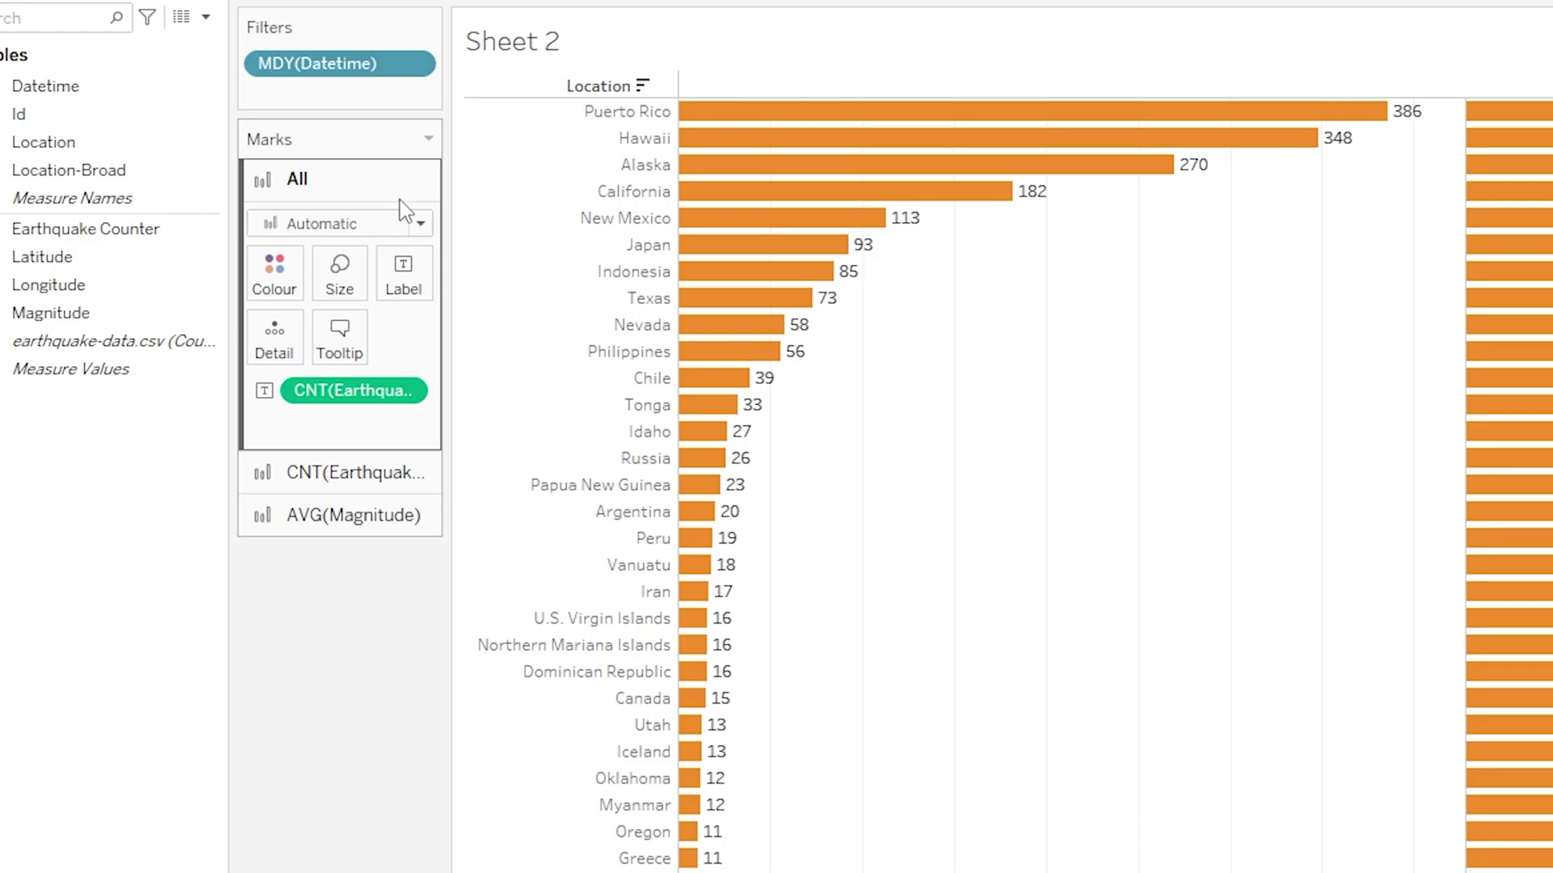
pyautogui.click(378, 474)
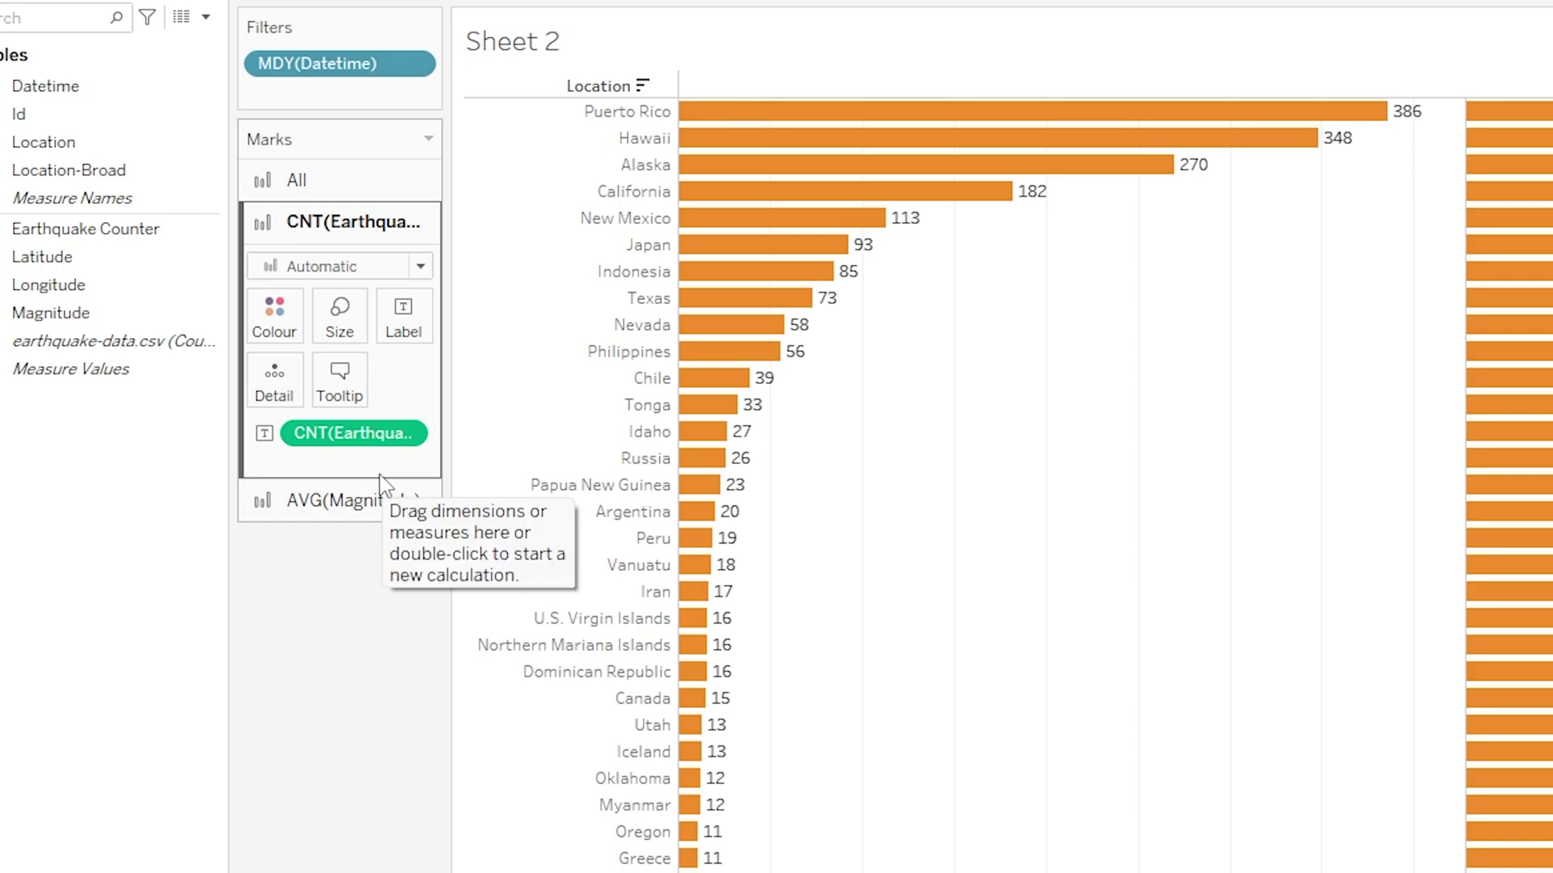
pyautogui.click(372, 506)
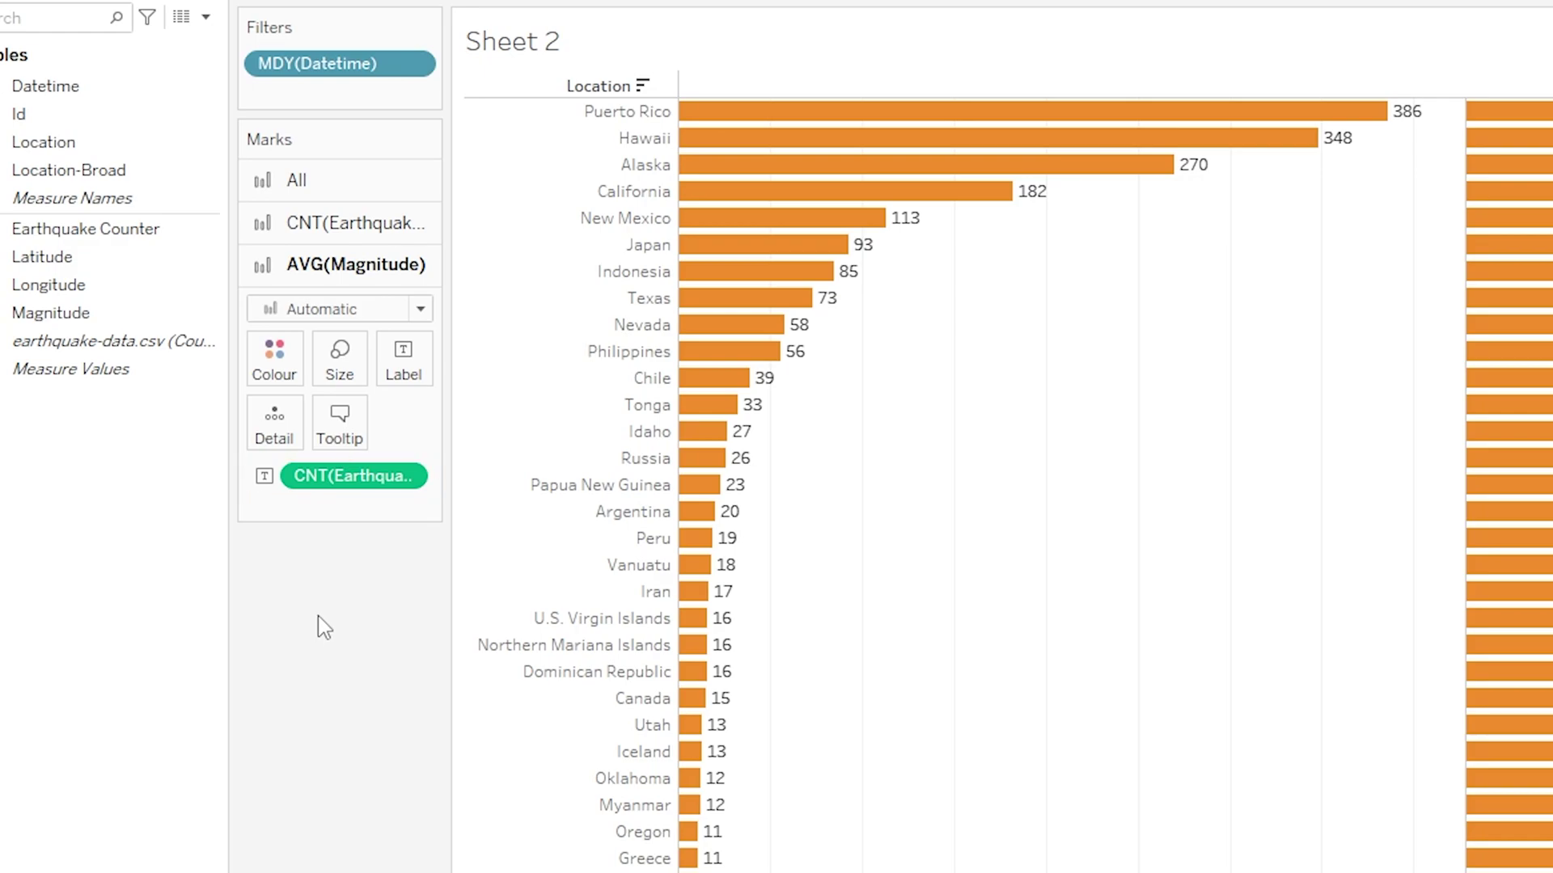
# - Drag the CNT(Earthquake Counter) pill off the AVG(Magnitude) Label shelf
pyautogui.moveTo(356, 477); pyautogui.dragTo(93, 642)
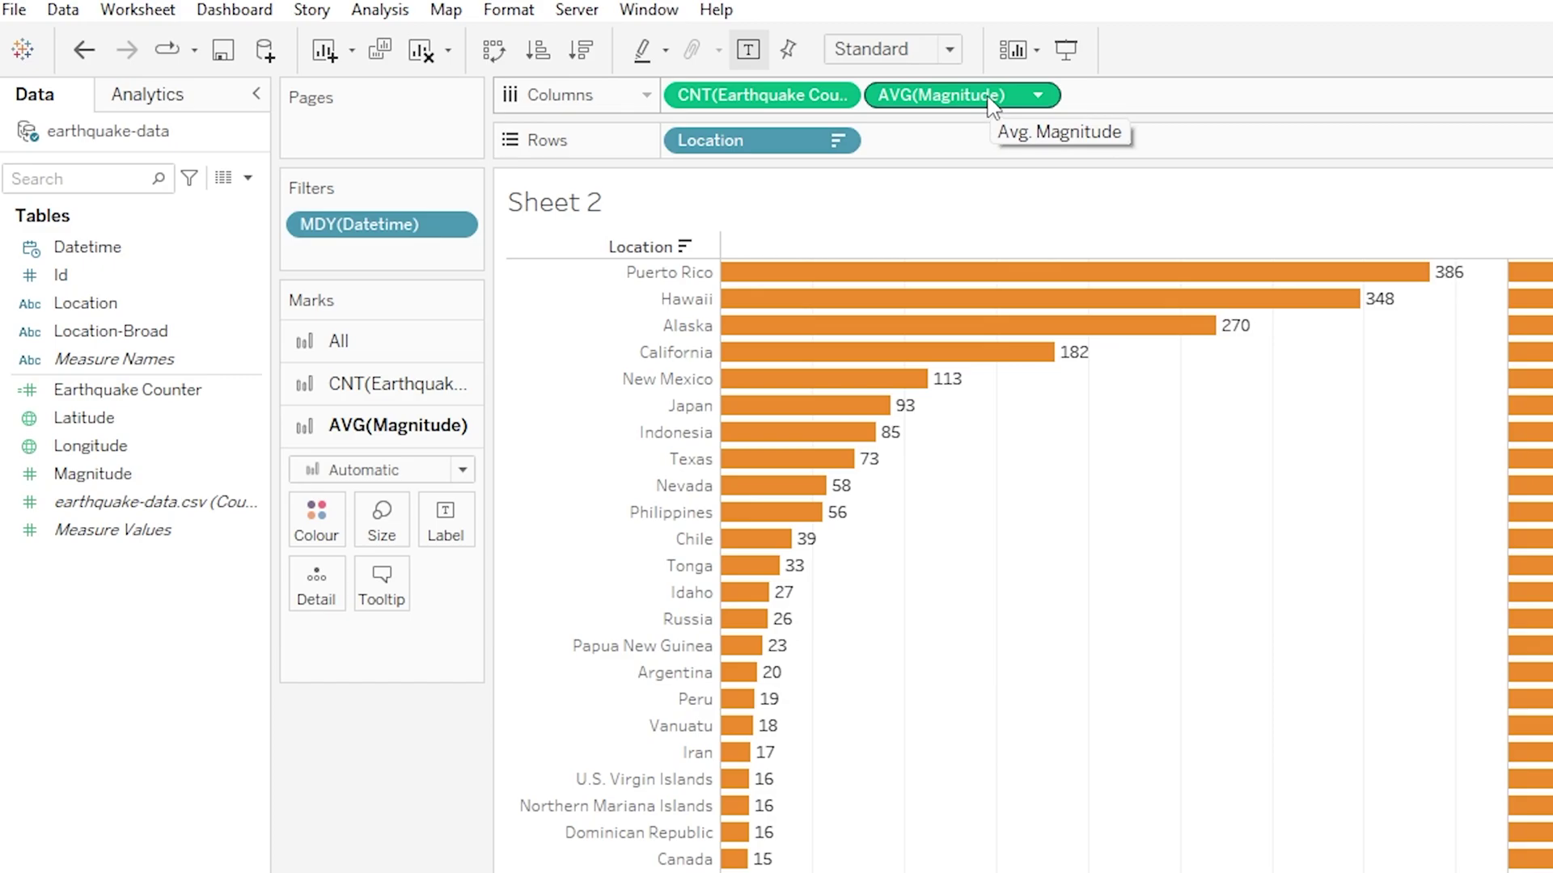
# - Label the Avg. Magnitude bars with their own values, e.g. Puerto Rico 10.29
pyautogui.click(988, 97)
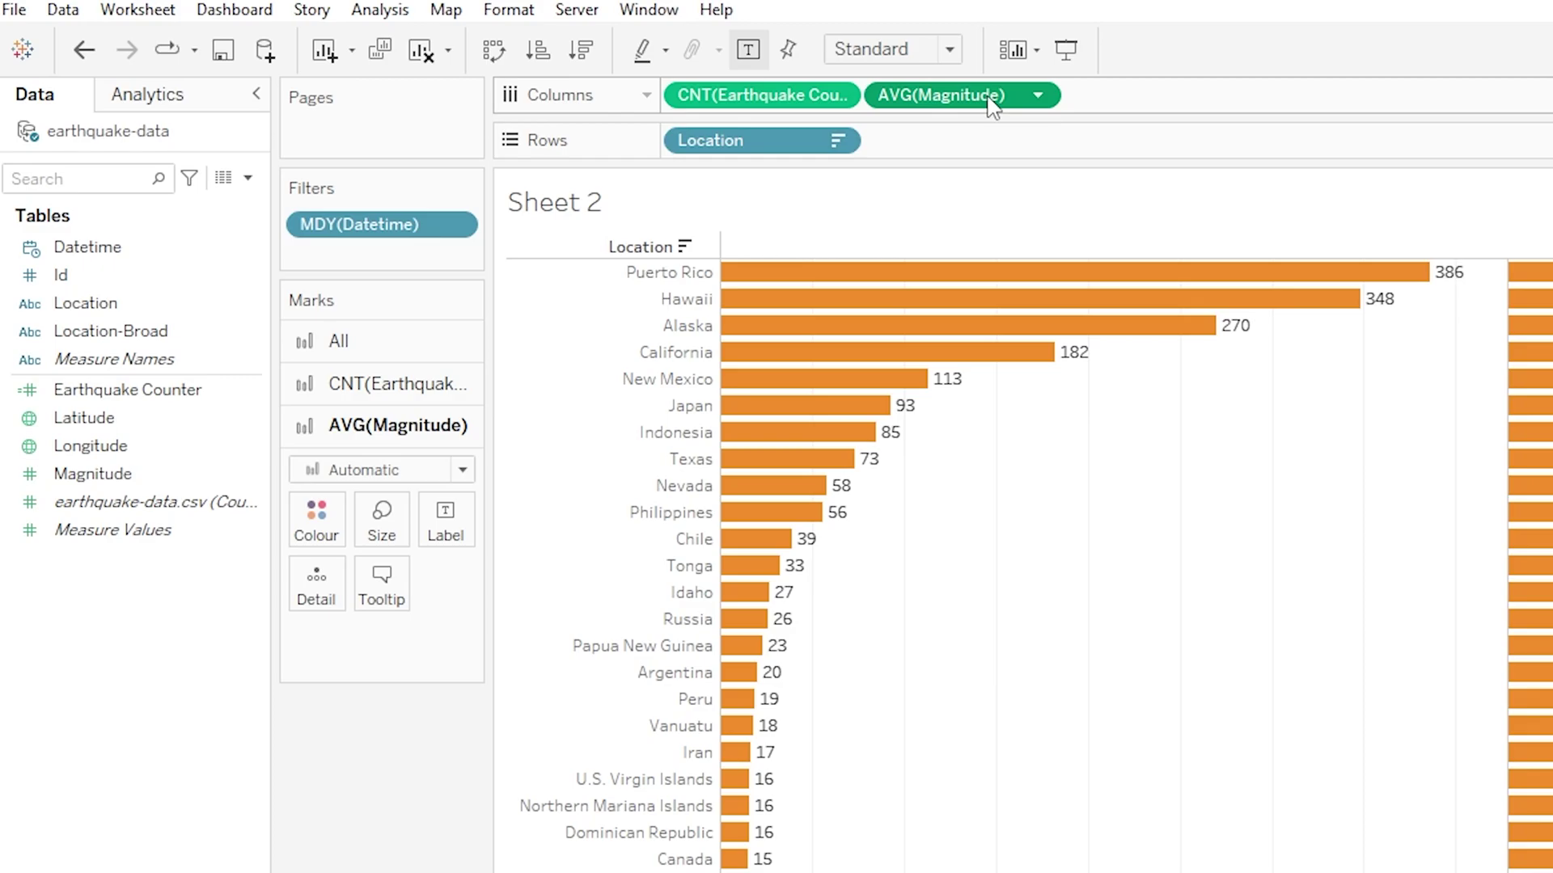
pyautogui.moveTo(991, 105); pyautogui.dragTo(456, 532)
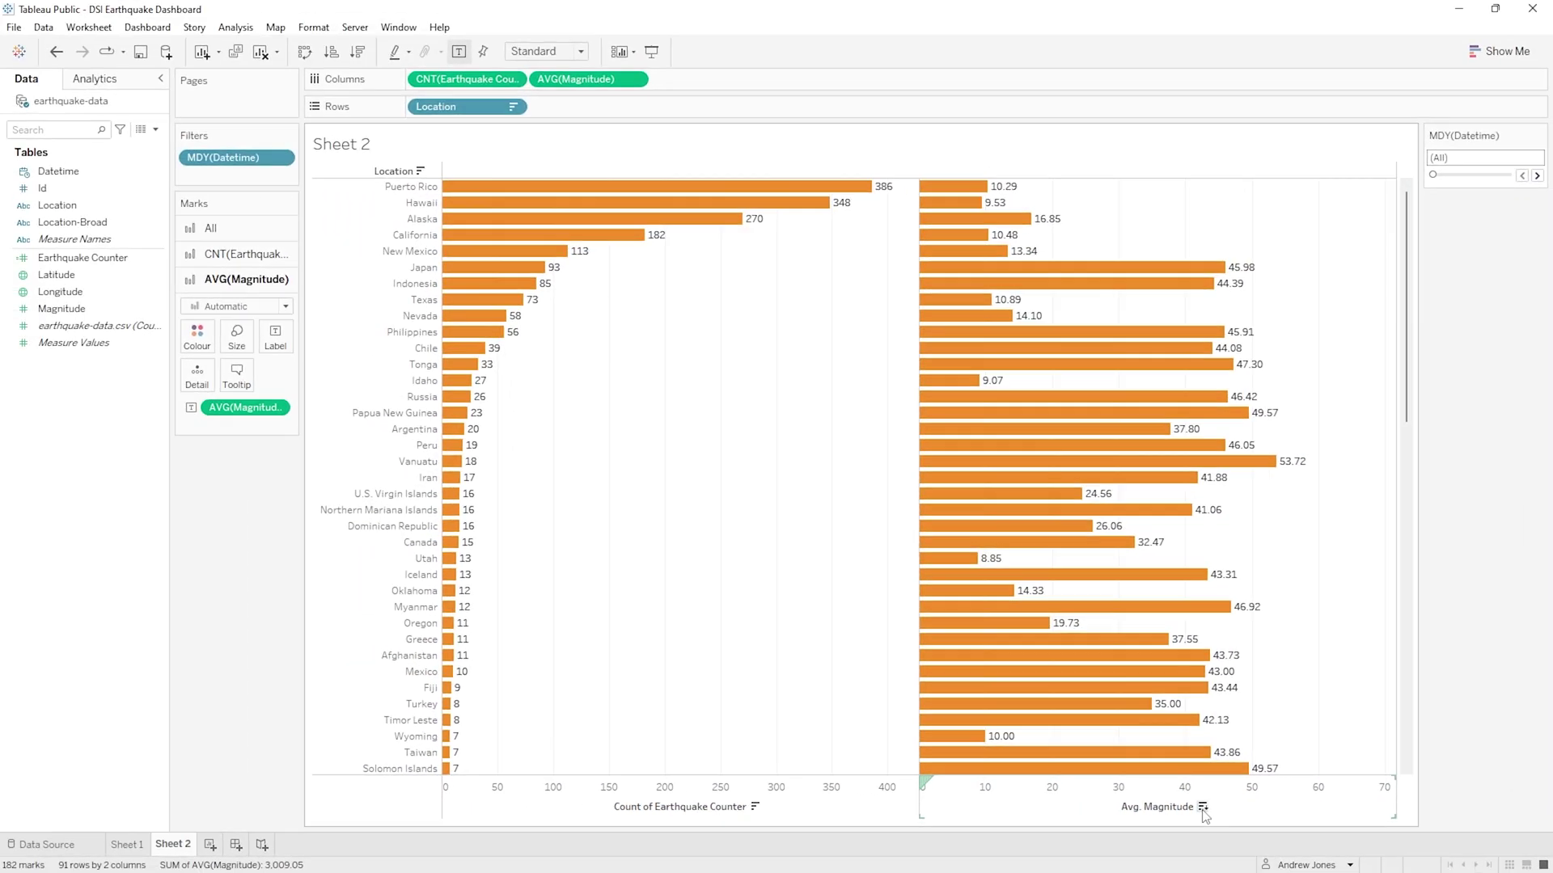
# - Sort locations descending by Avg. Magnitude, putting Samoa first at 63.50
pyautogui.click(1035, 809)
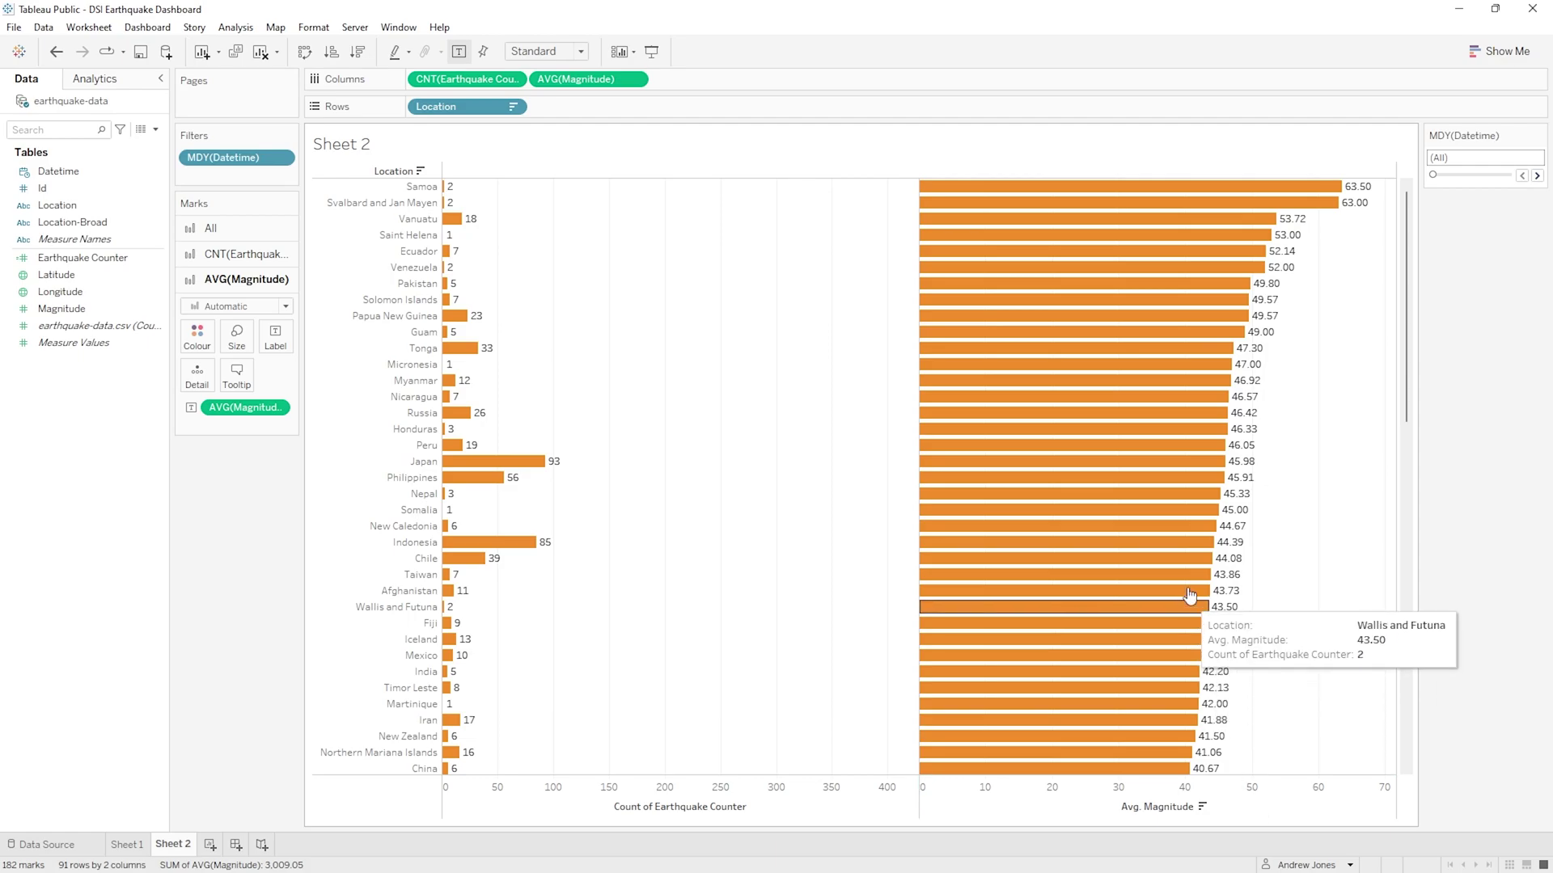
pyautogui.scroll(-10, 1169, 554)
pyautogui.scroll(-7, 1167, 552)
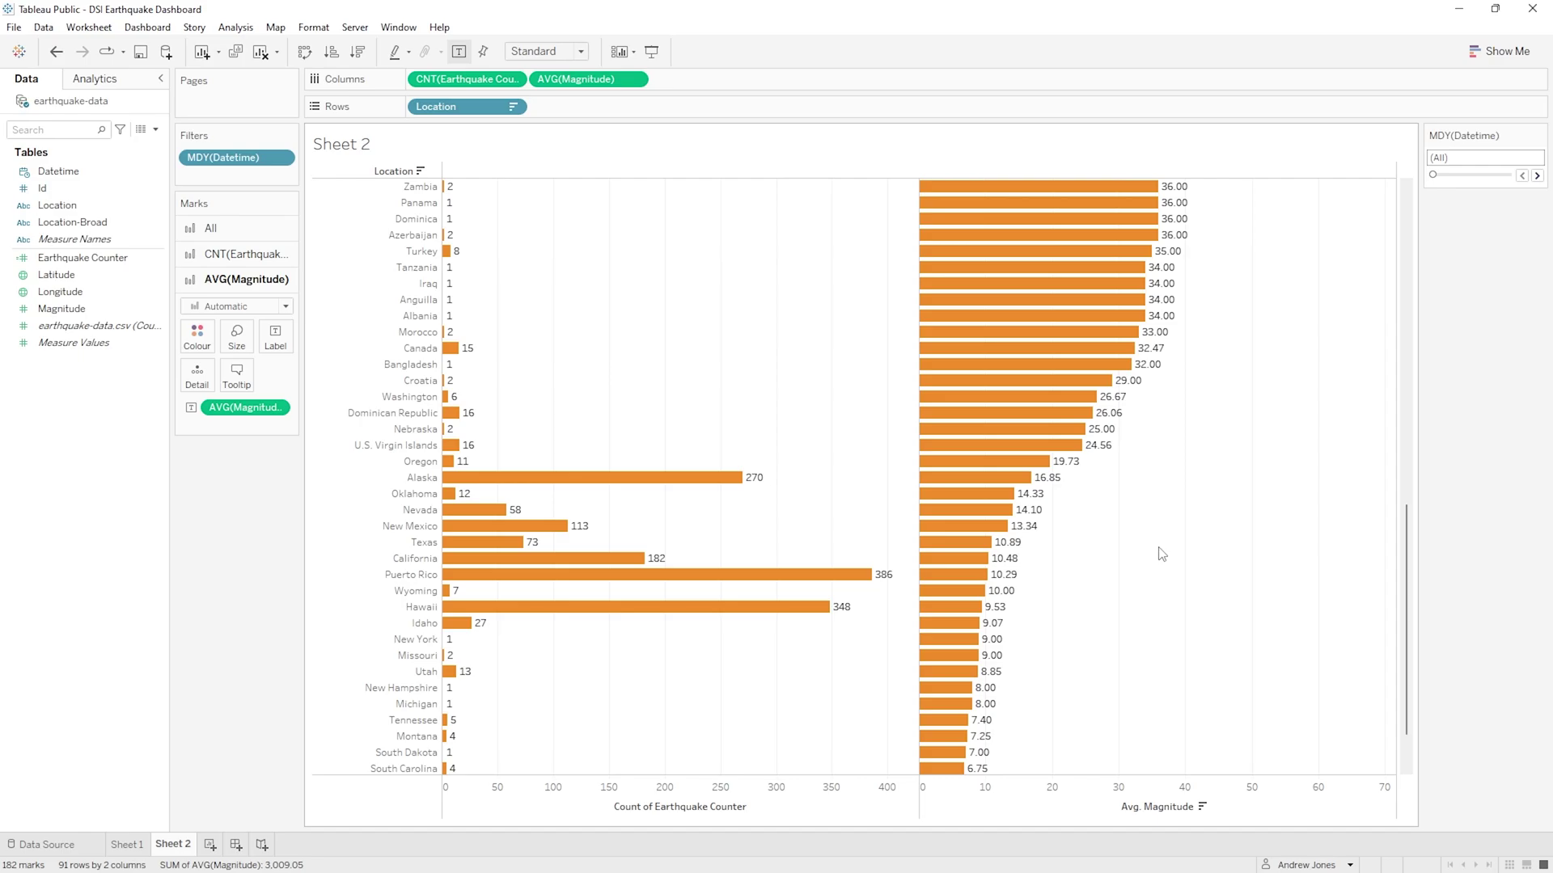
pyautogui.scroll(15, 1162, 554)
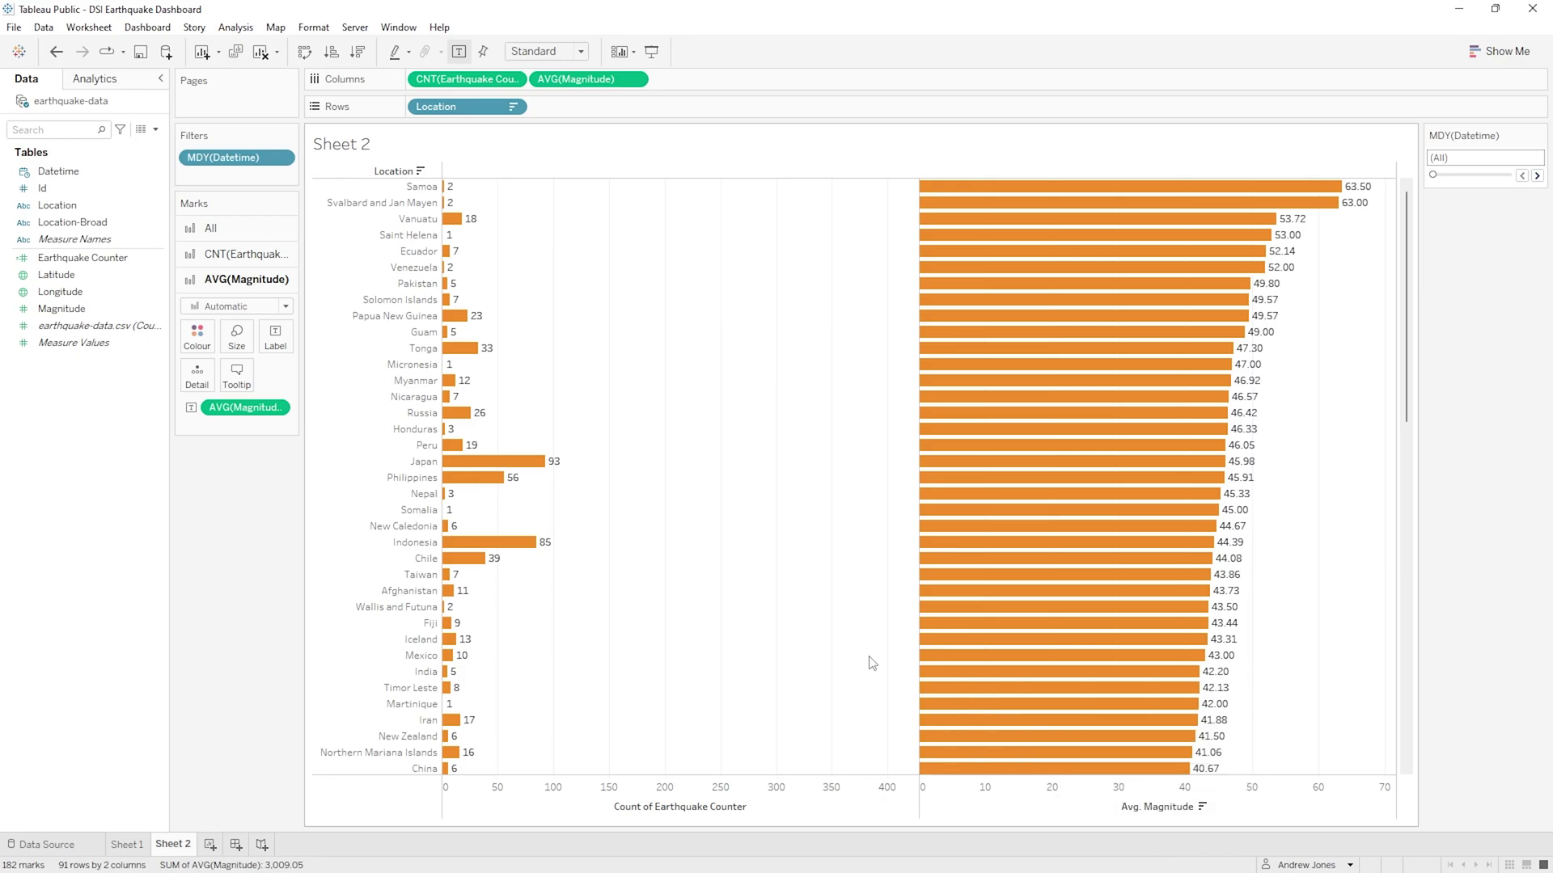
# - Add Magnitude to Columns as a third SUM(Magnitude) bar set and expose its Measure options
pyautogui.click(87, 310)
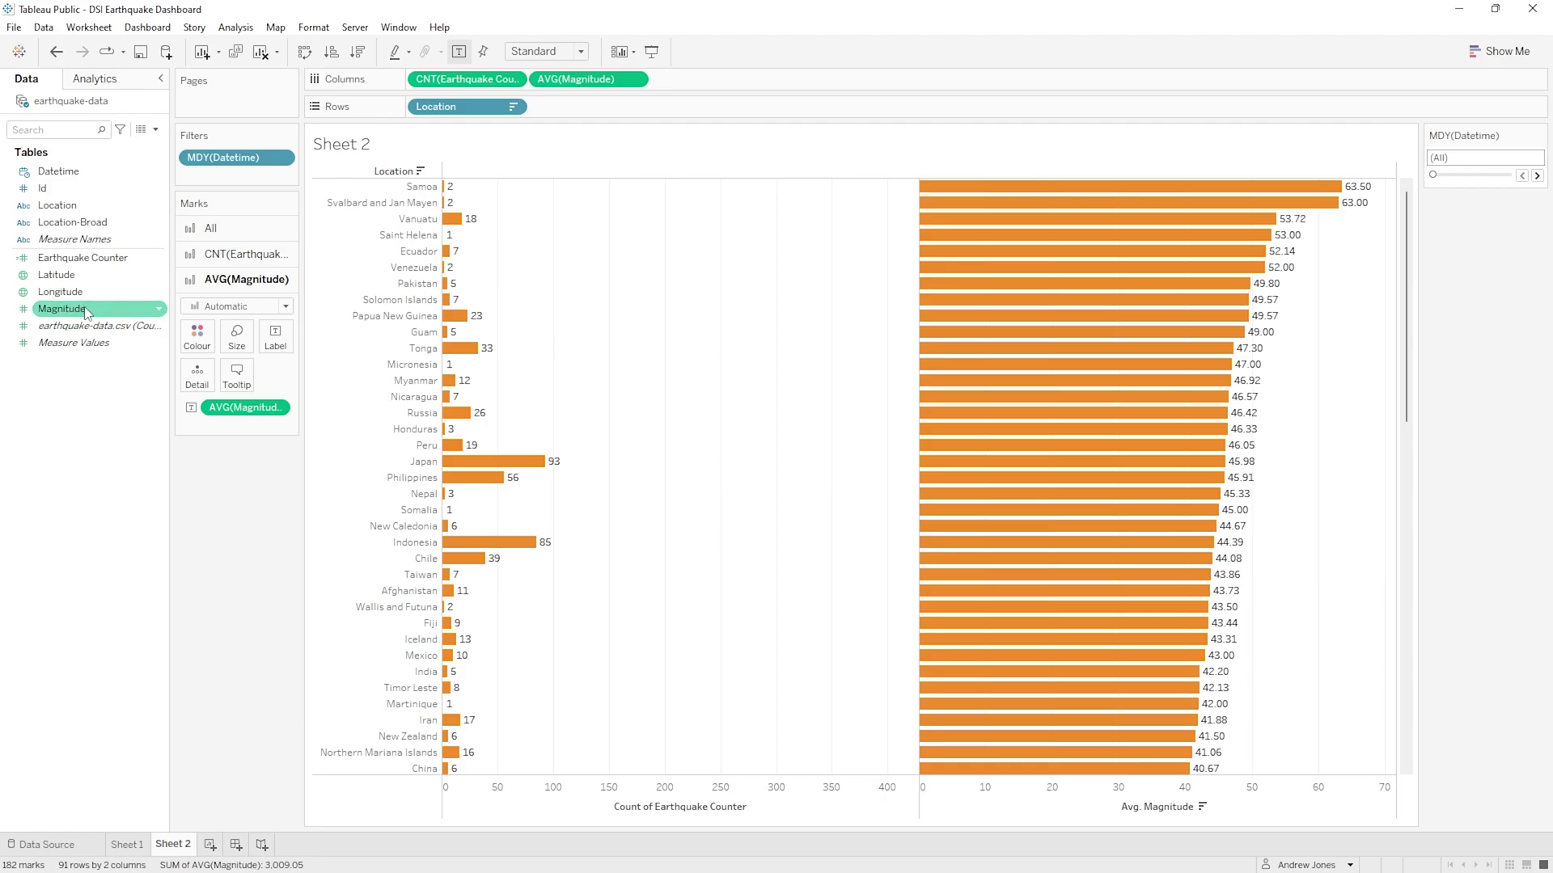
pyautogui.moveTo(87, 310); pyautogui.dragTo(709, 83)
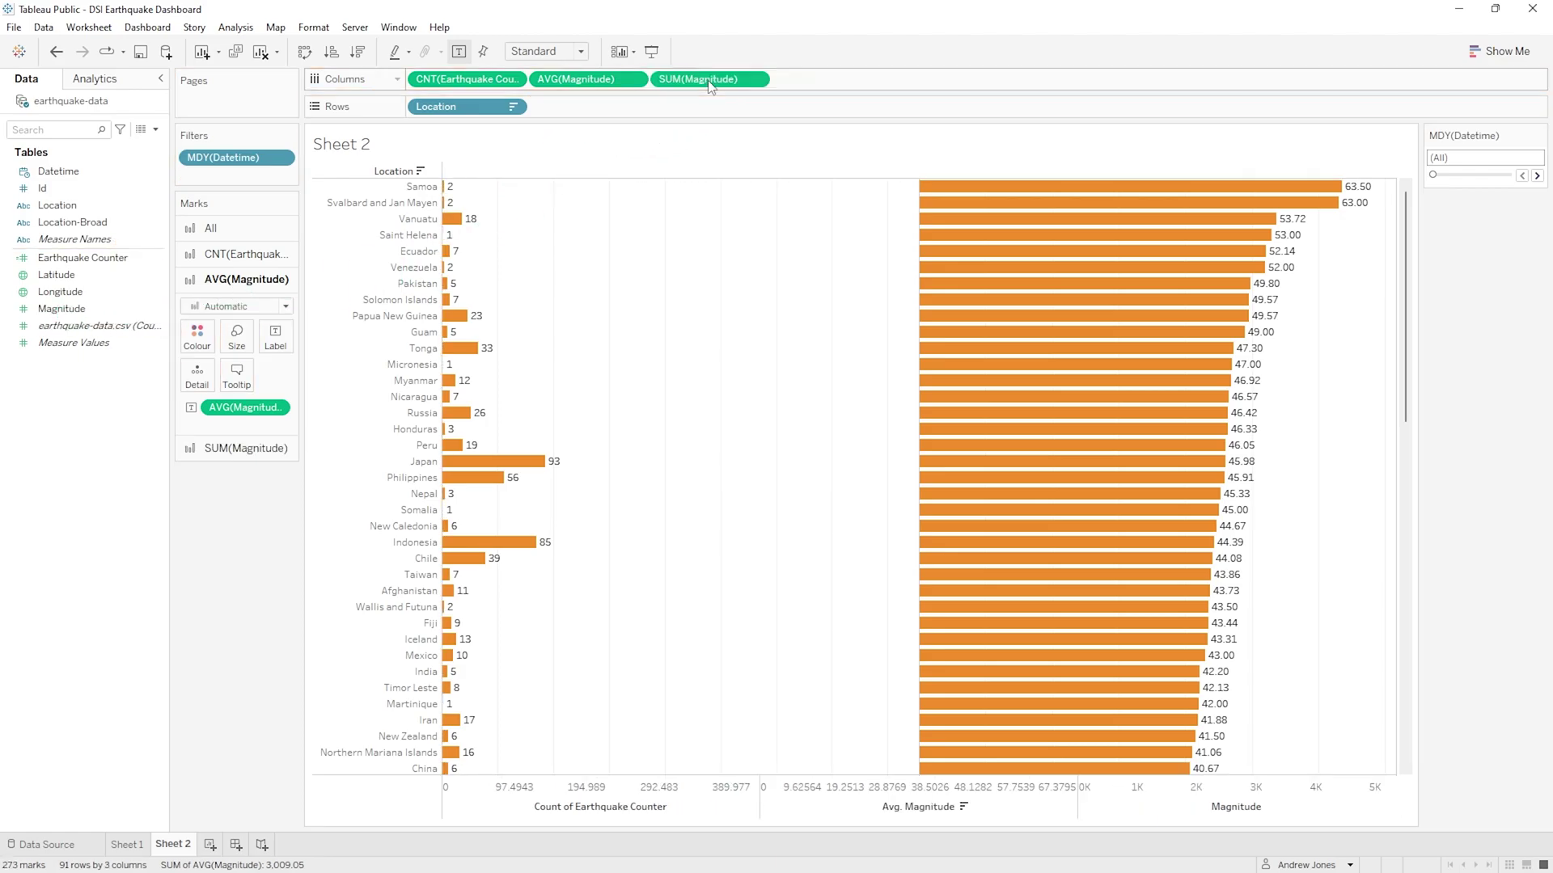
pyautogui.click(756, 79)
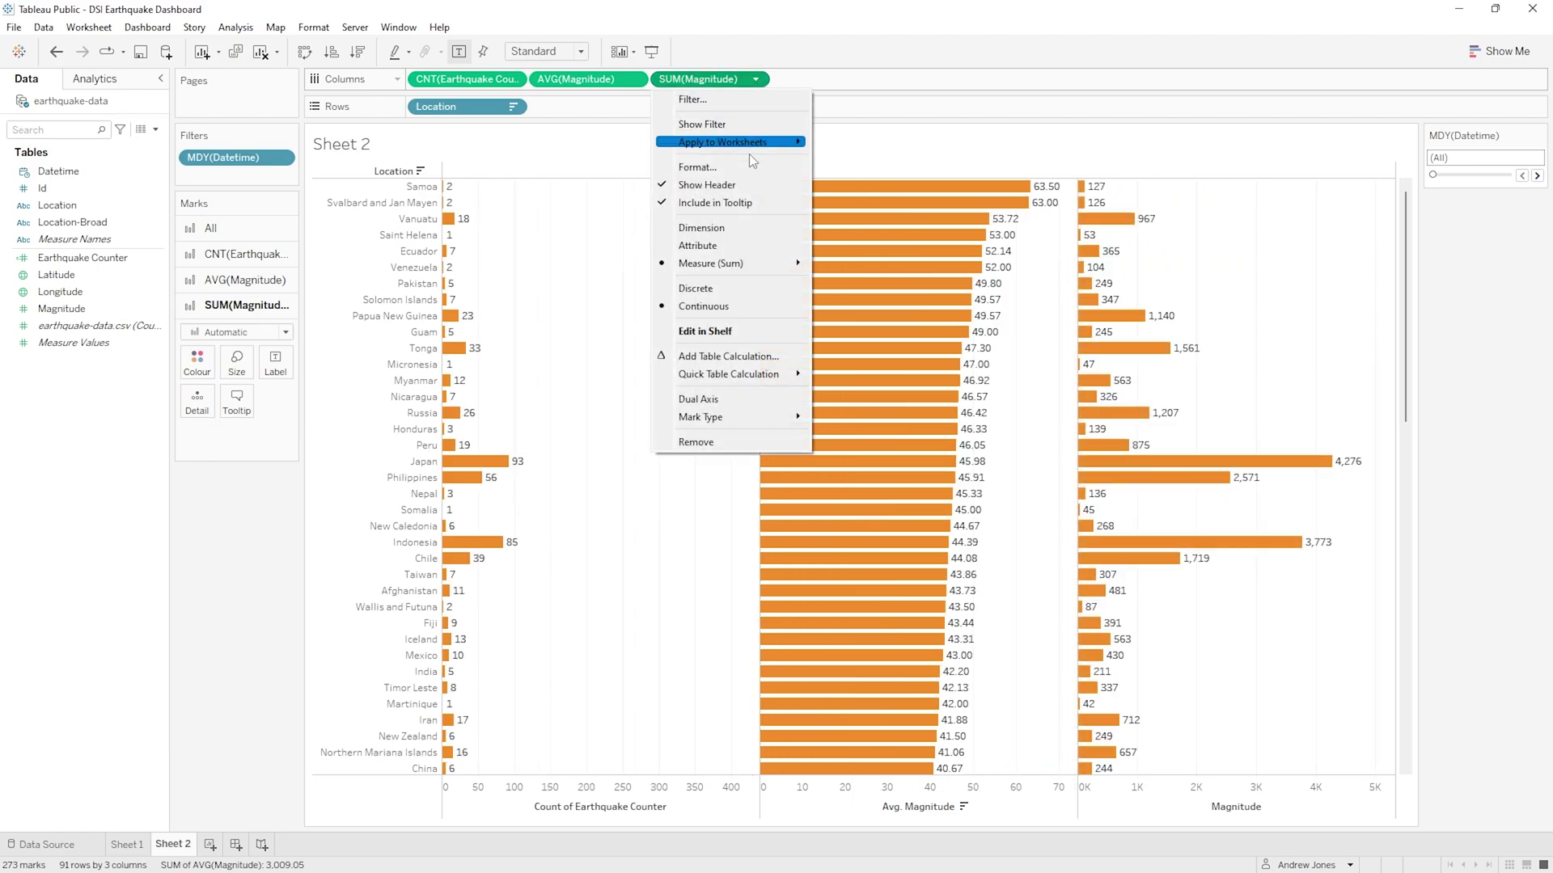
pyautogui.moveTo(759, 269)
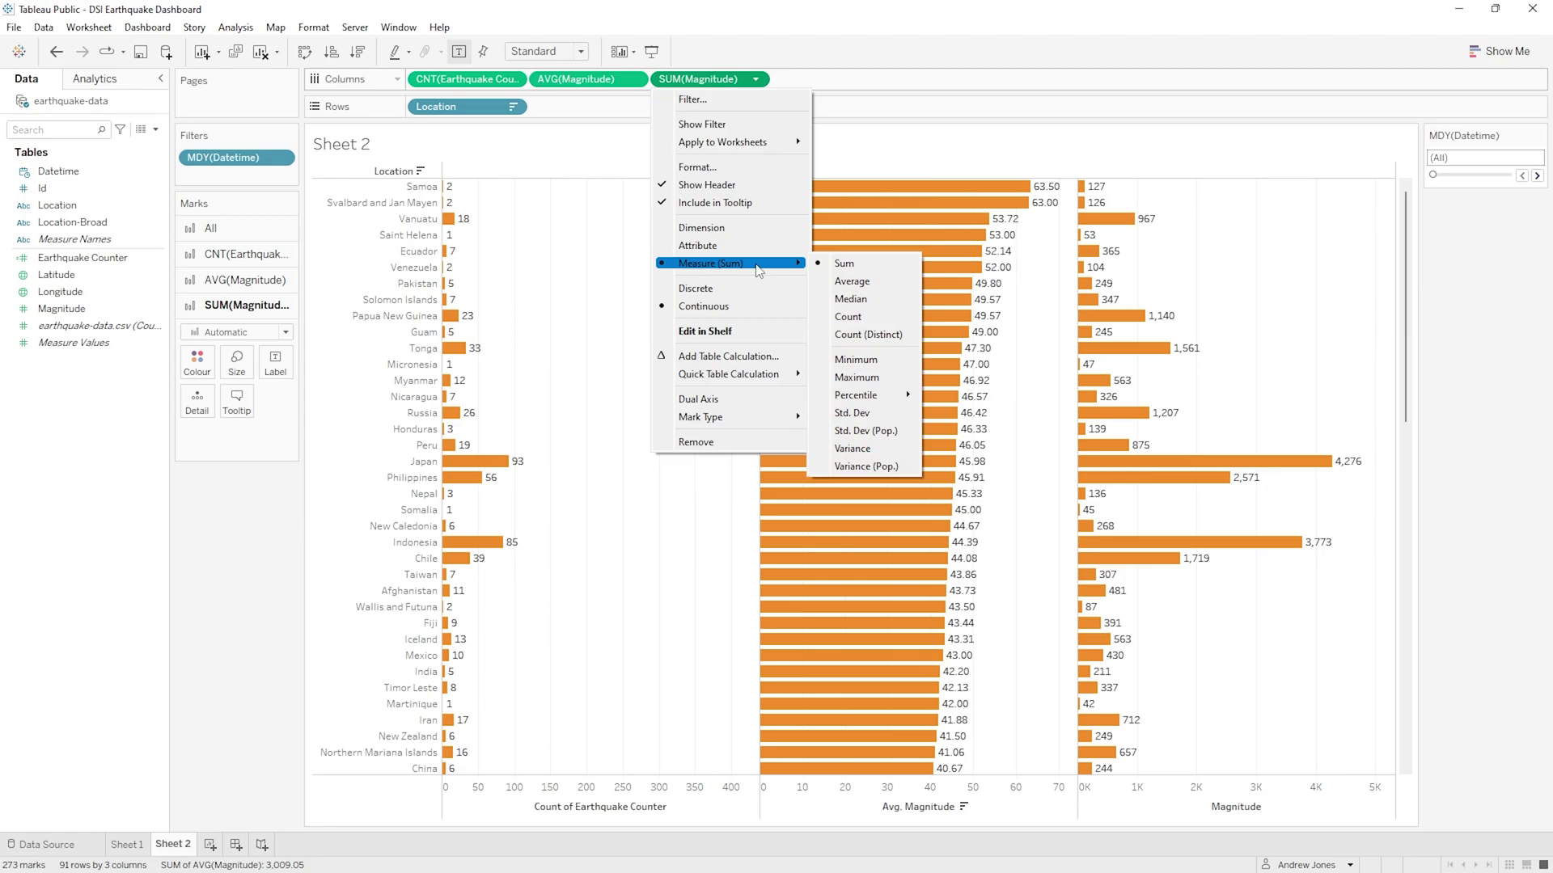
# - Set the third Magnitude pill to Maximum and label its bars with those values
pyautogui.click(862, 378)
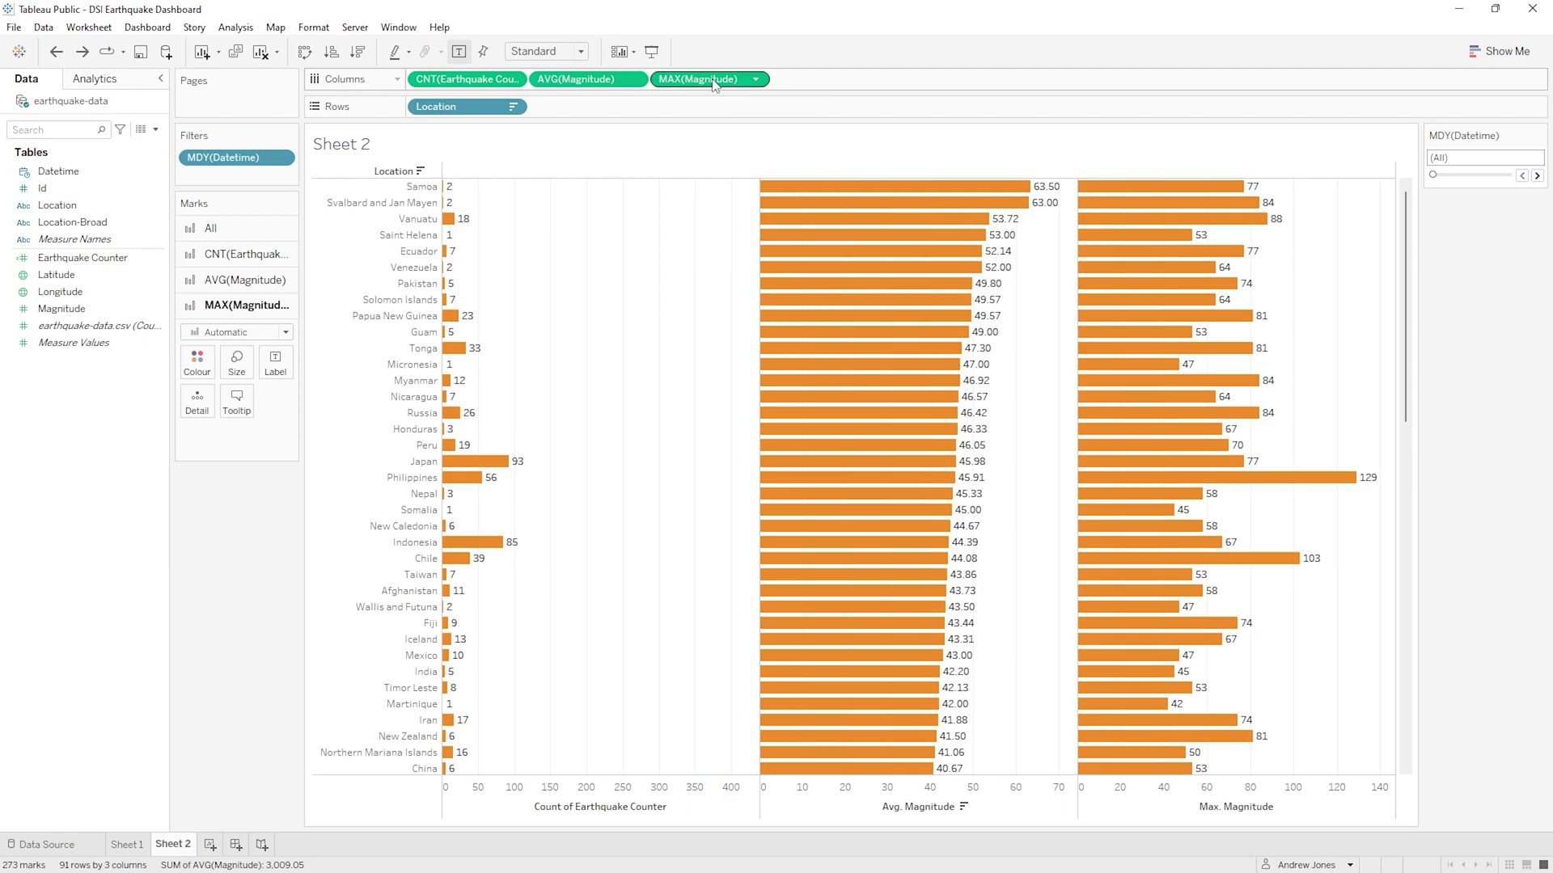
pyautogui.moveTo(715, 84); pyautogui.dragTo(275, 366)
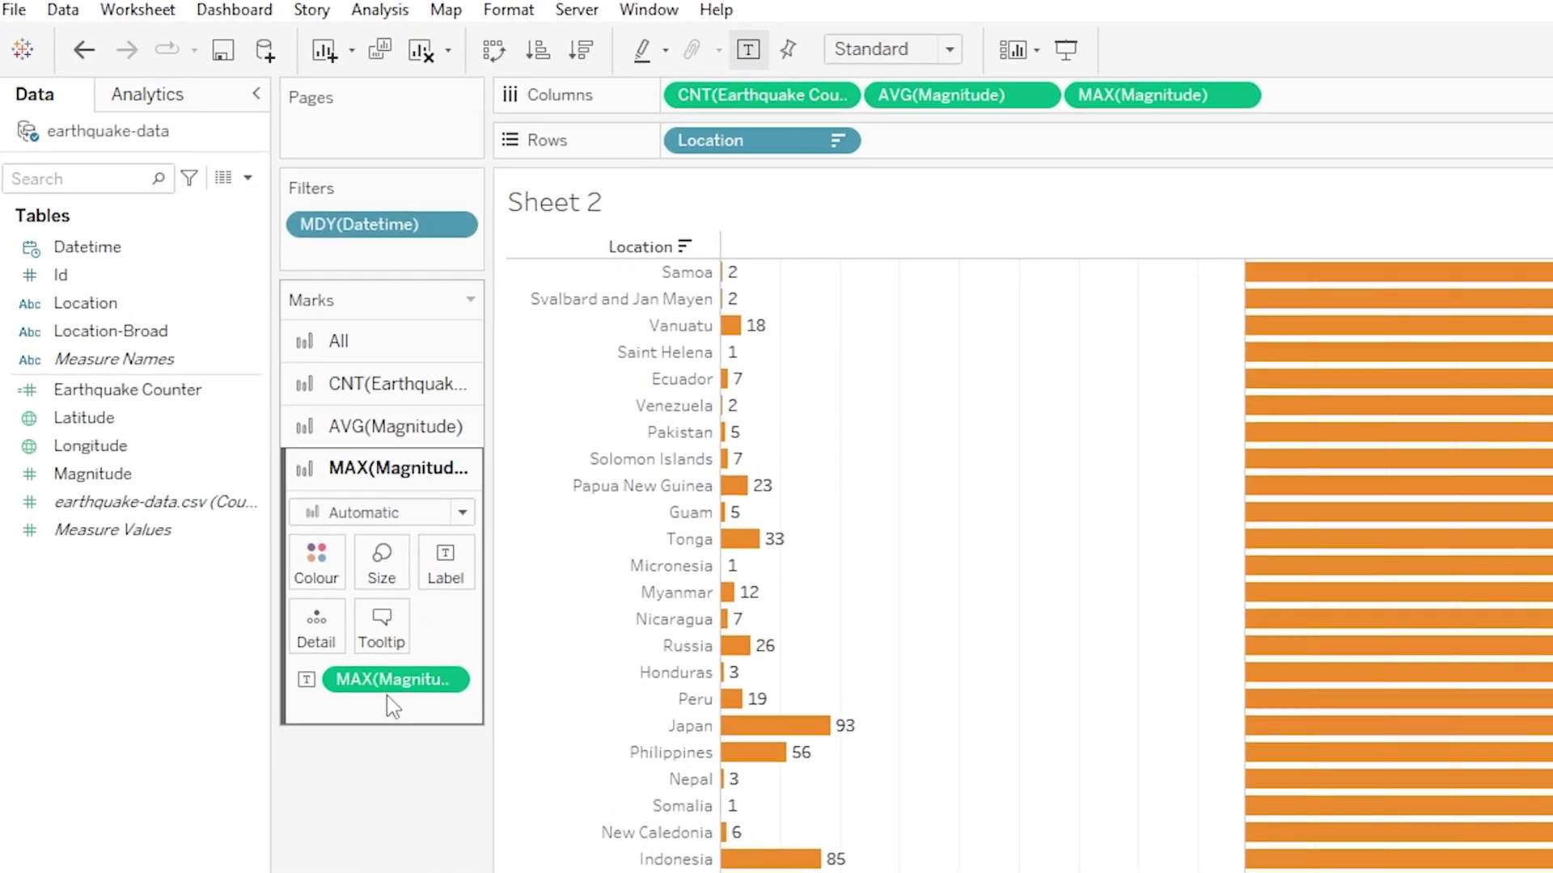
# - Open Format for the Label pill on the AVG(Magnitude) Marks card
pyautogui.click(401, 433)
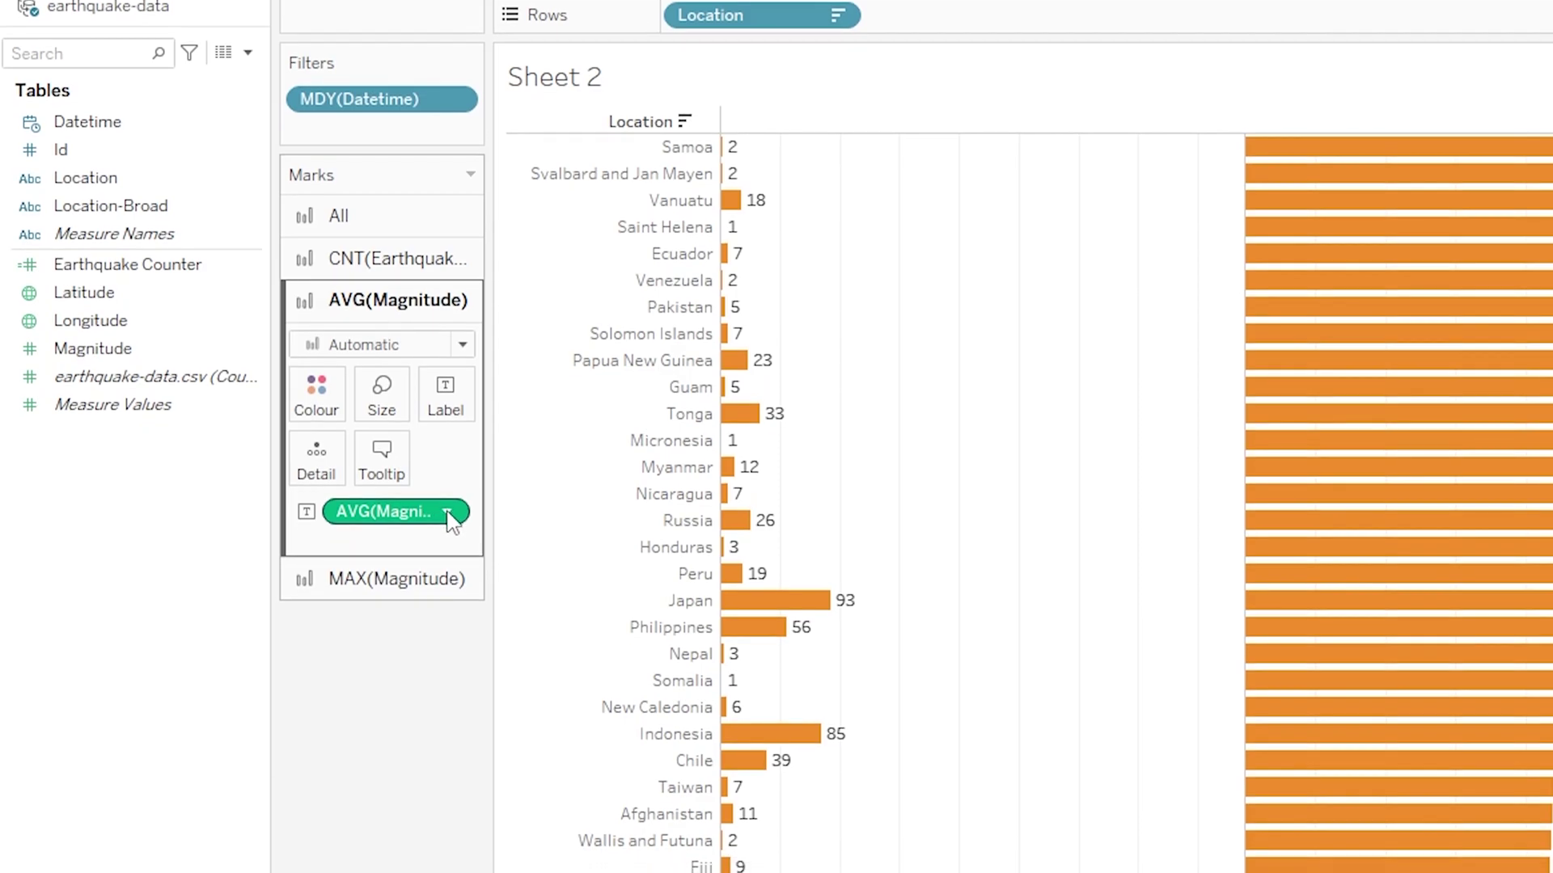
pyautogui.click(447, 513)
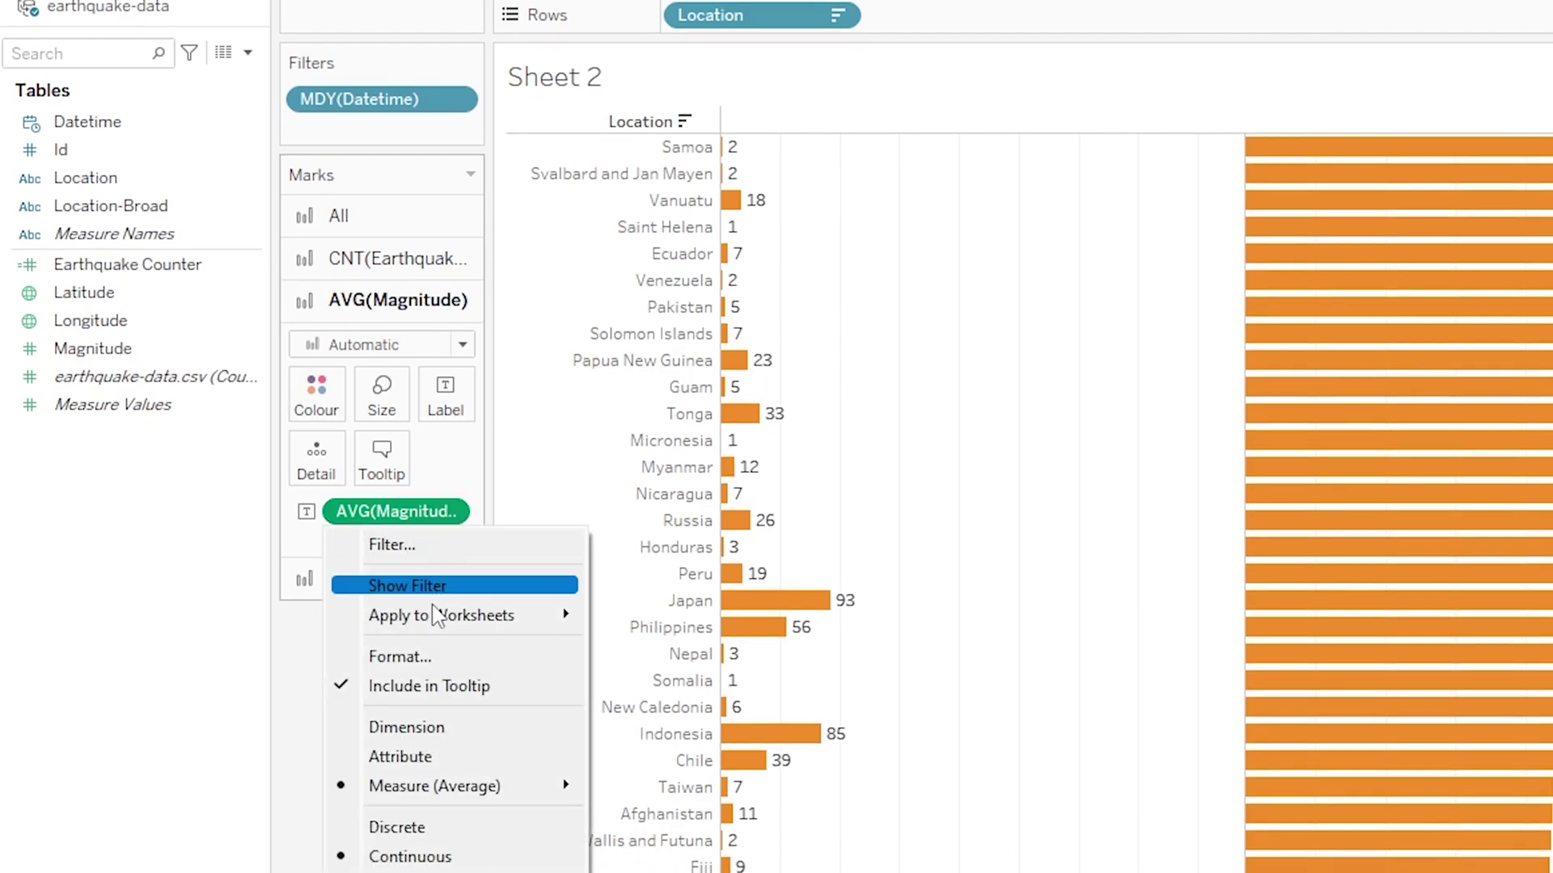
pyautogui.click(436, 658)
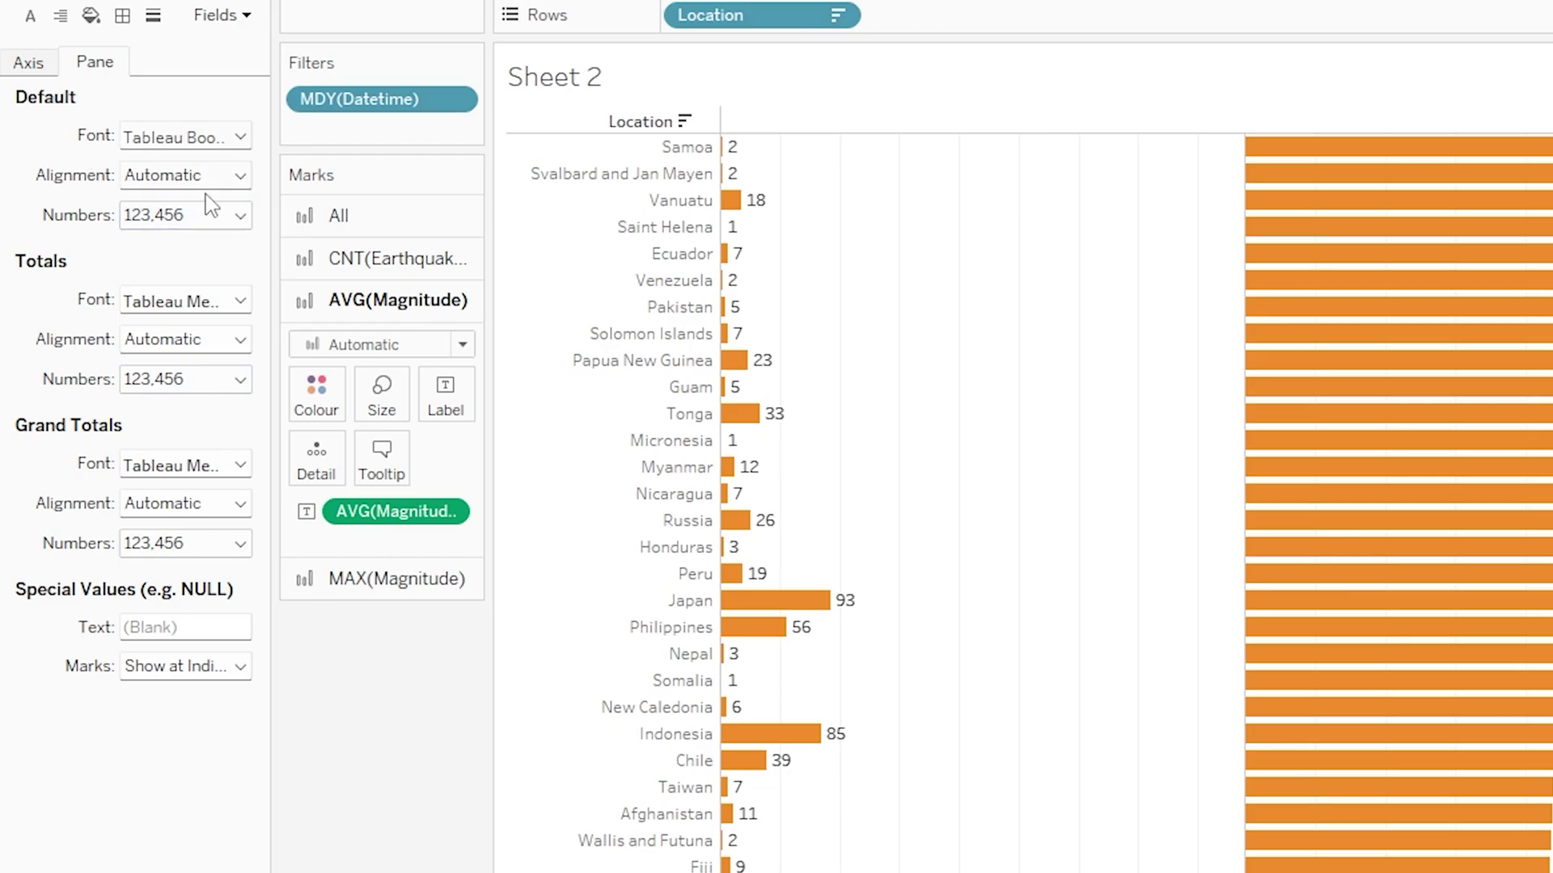
# - Format the average magnitude labels as Number (Custom) with 0 decimal places
pyautogui.click(240, 217)
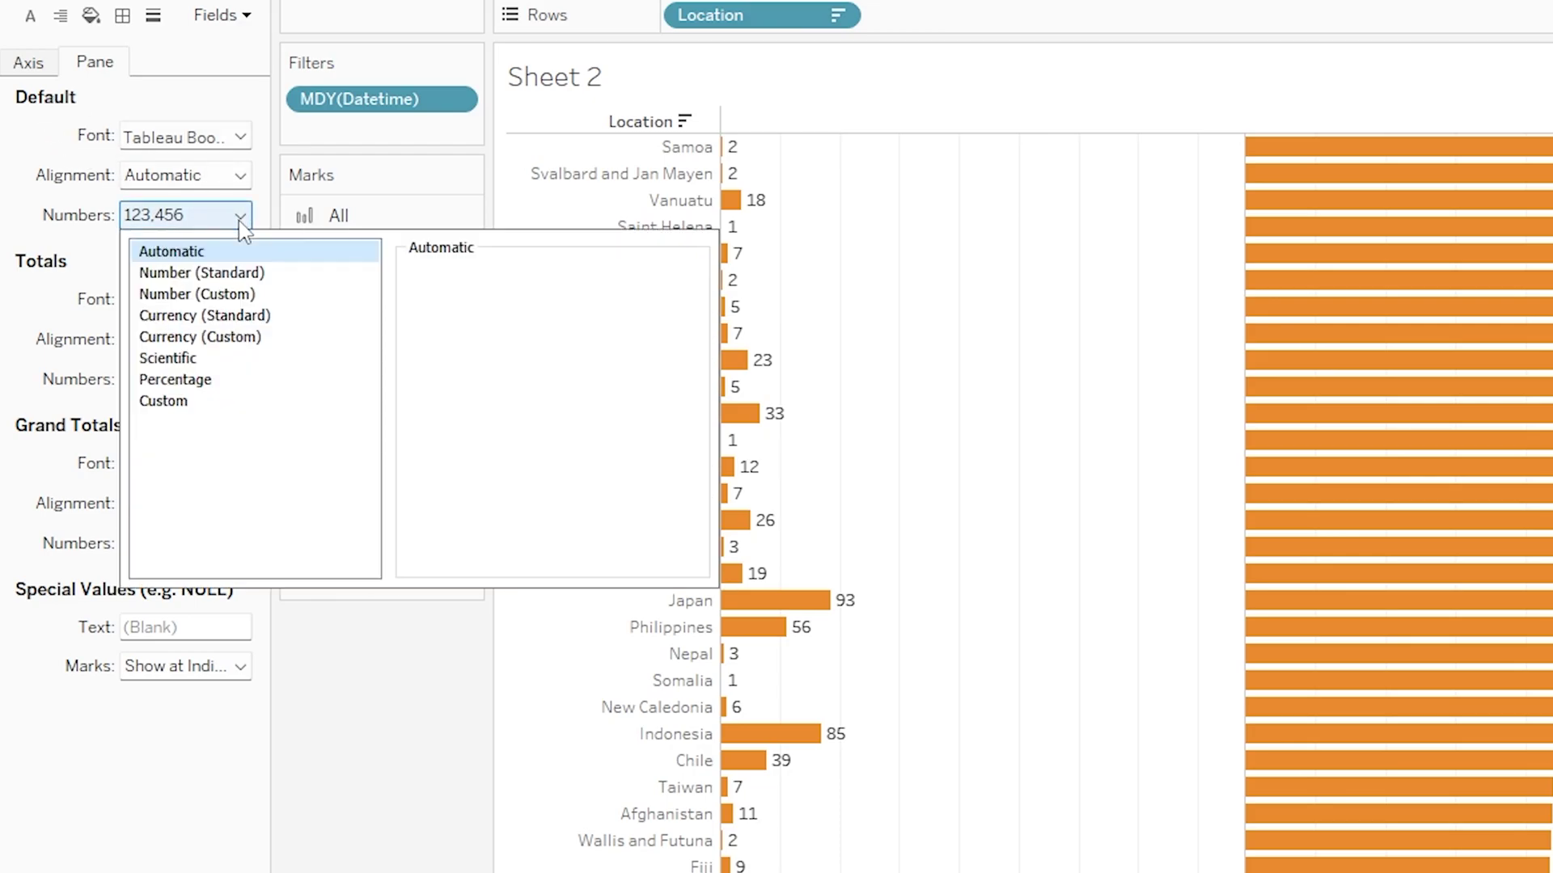
pyautogui.click(255, 296)
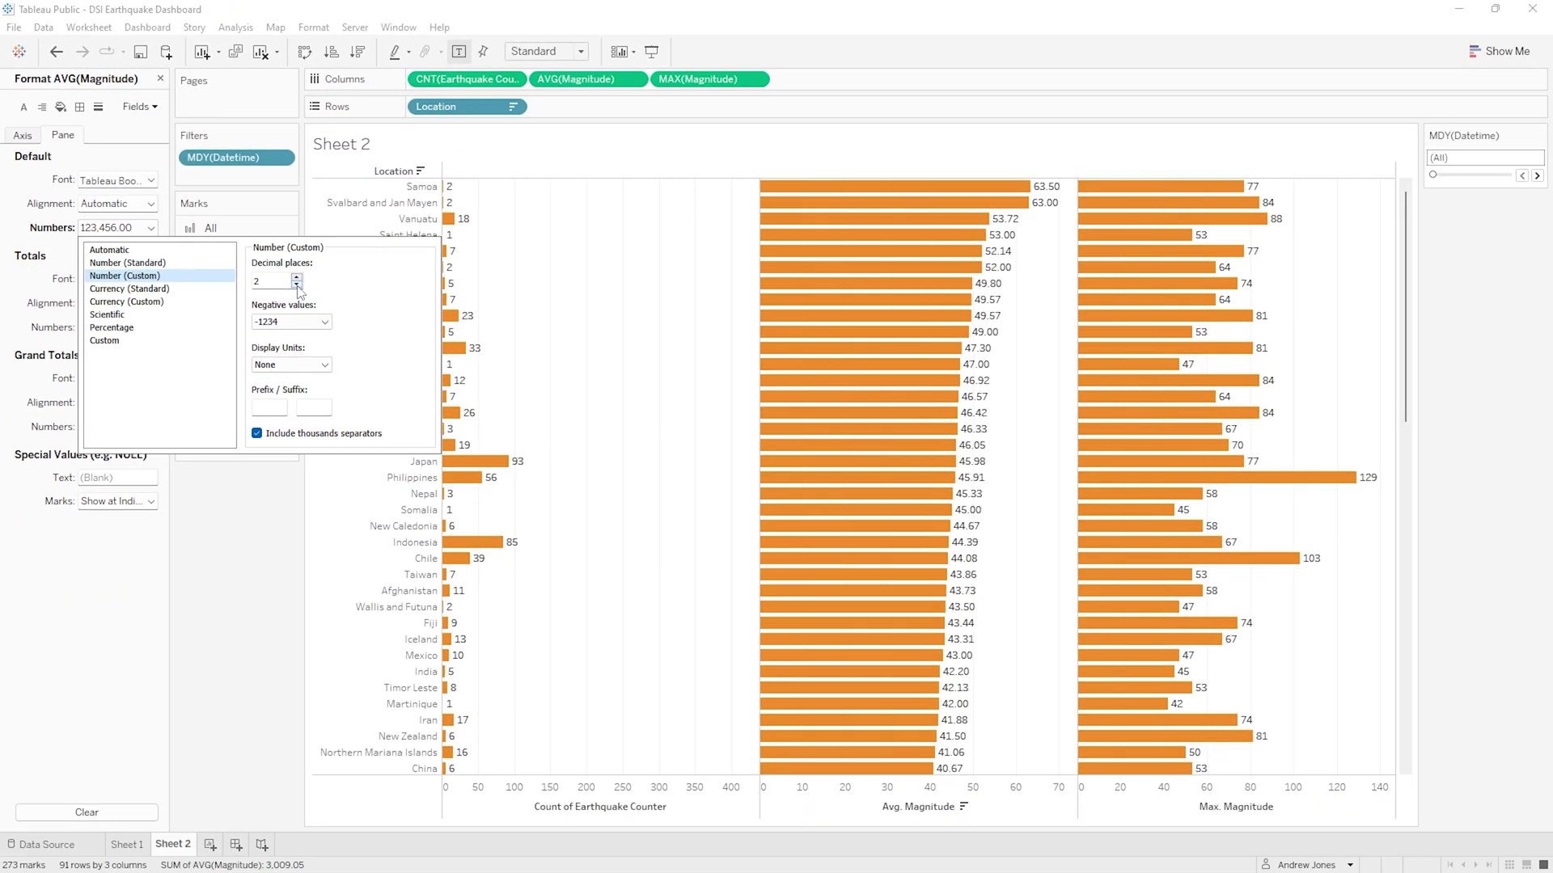
pyautogui.click(354, 293)
pyautogui.click(354, 293)
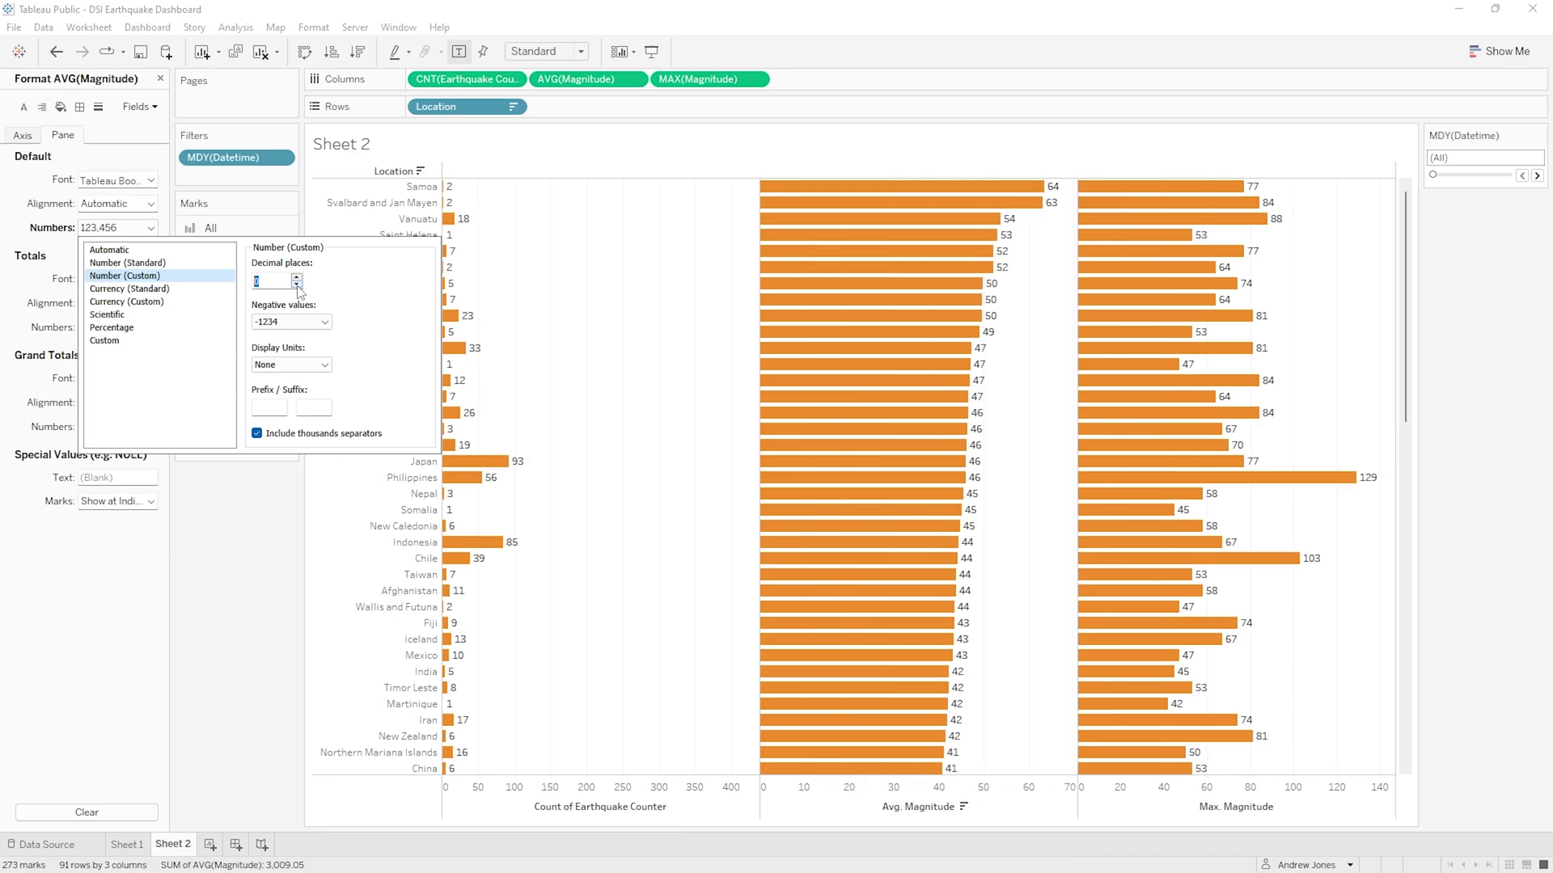
pyautogui.click(234, 571)
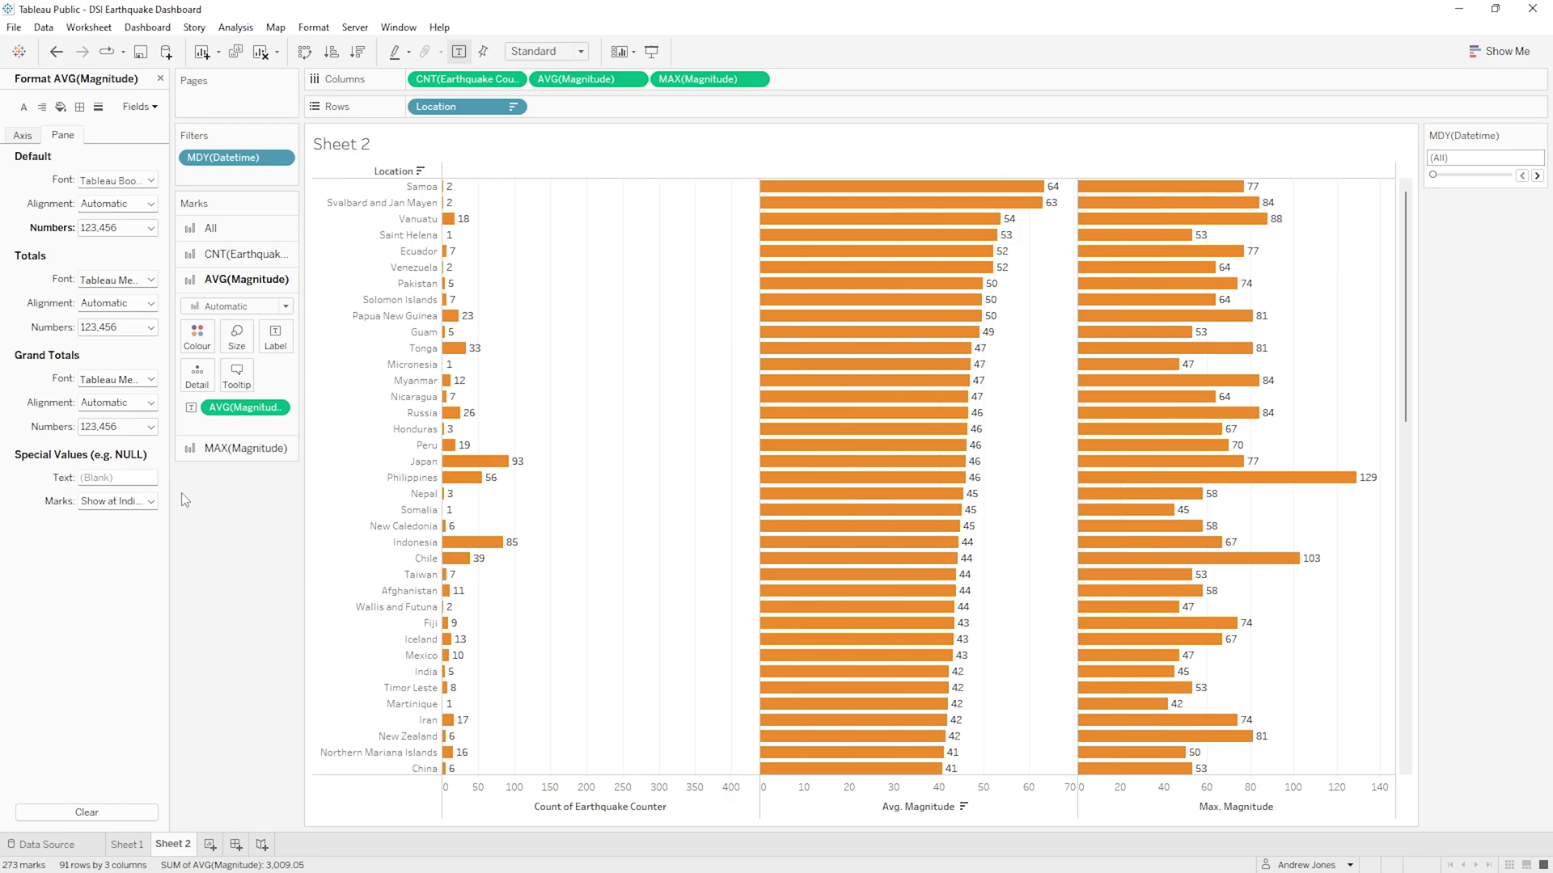
# - Dismiss the formatting pane, then choose File > Save to Tableau Public for the DSI Earthquake Dashboard
pyautogui.click(160, 79)
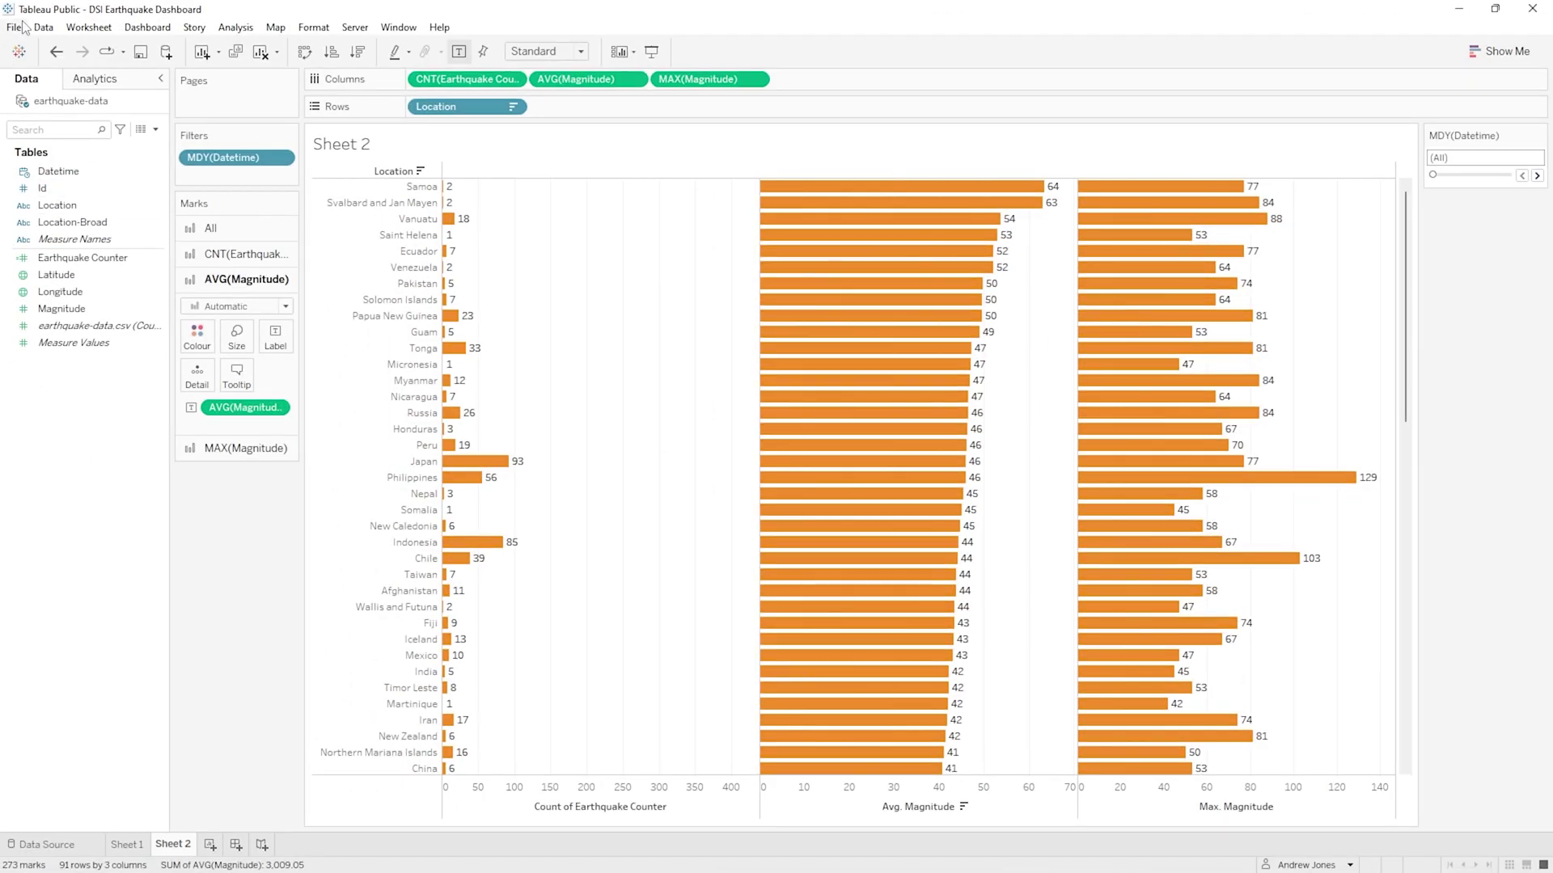
pyautogui.click(15, 28)
pyautogui.click(118, 129)
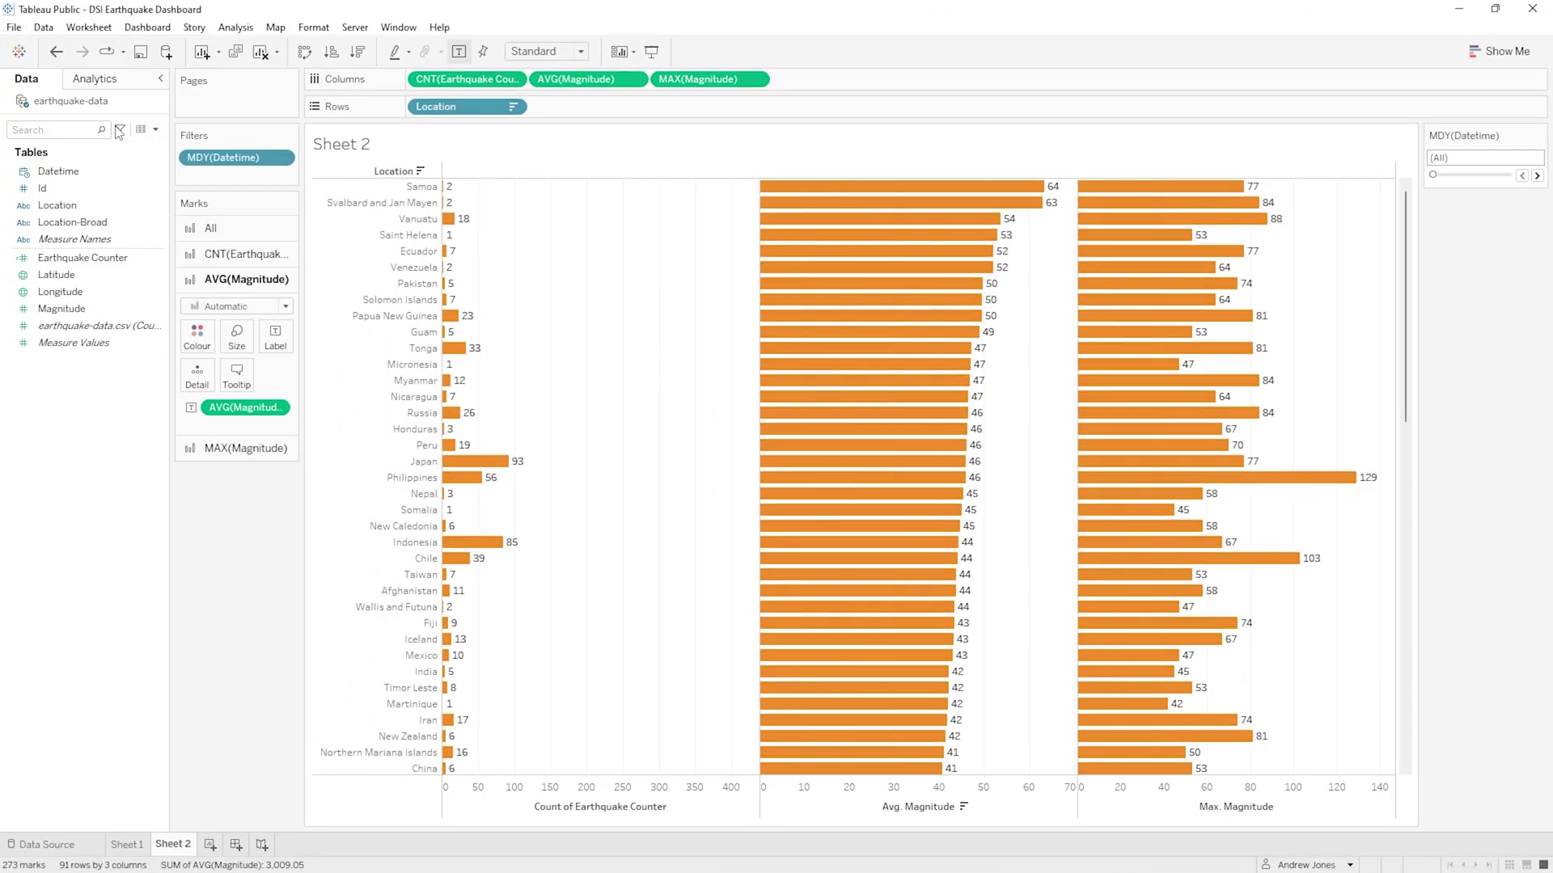